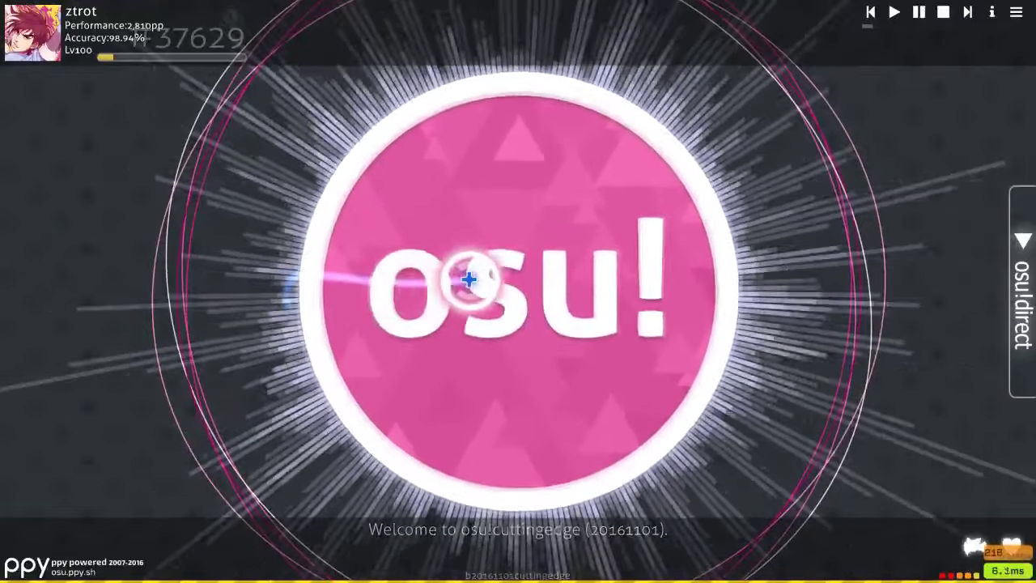
- Open the beatmap Mystery Skulls - Ghost [Honeycomb & Star patterns] in the beatmap editor
click(469, 277)
click(639, 254)
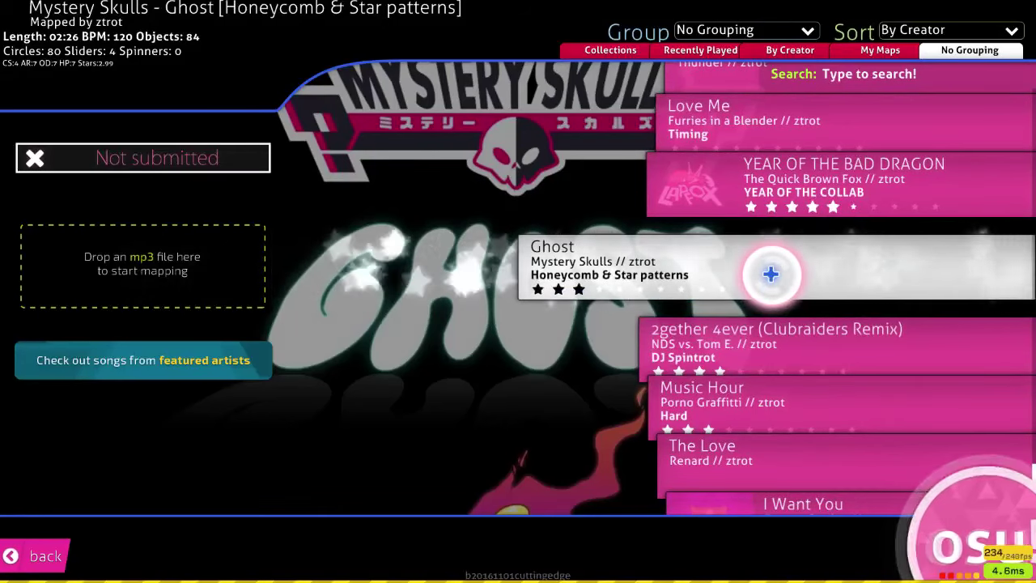
click(770, 274)
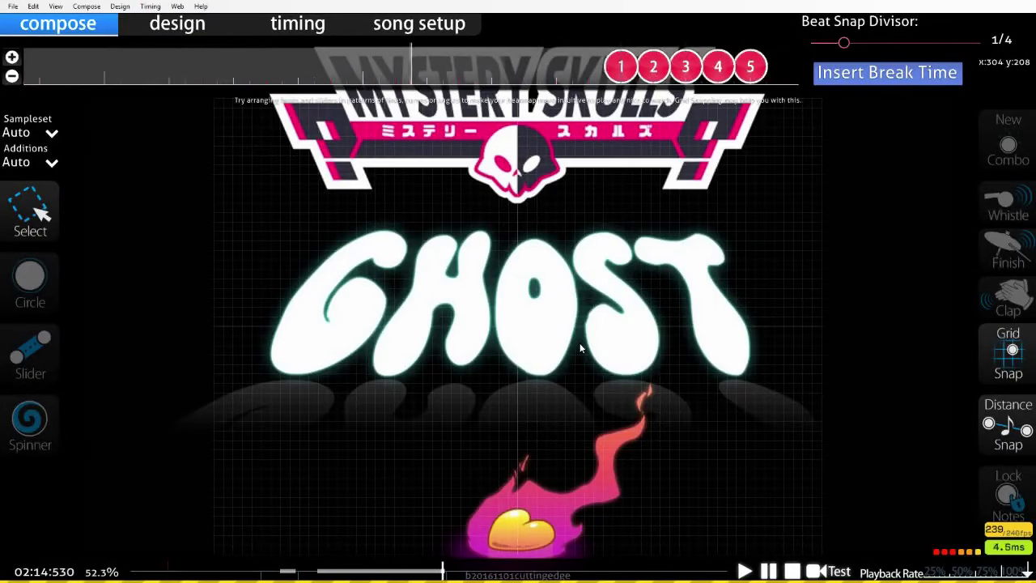
- Examine the placement of the five circles in the opening red combo, selecting them in playing order
scroll(581, 344, down, 1)
scroll(581, 345, up, 1)
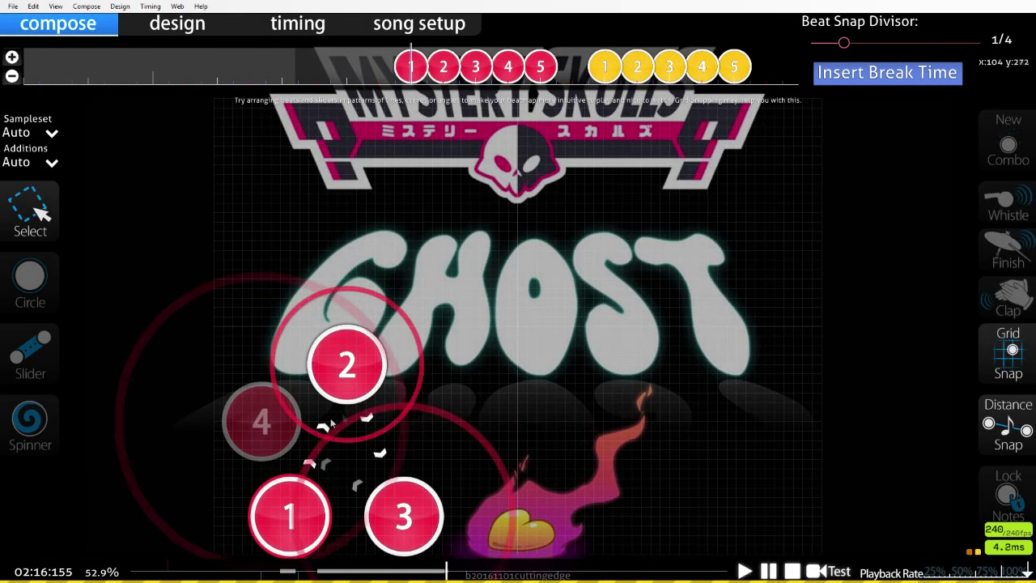
scroll(391, 472, down, 1)
scroll(391, 476, up, 1)
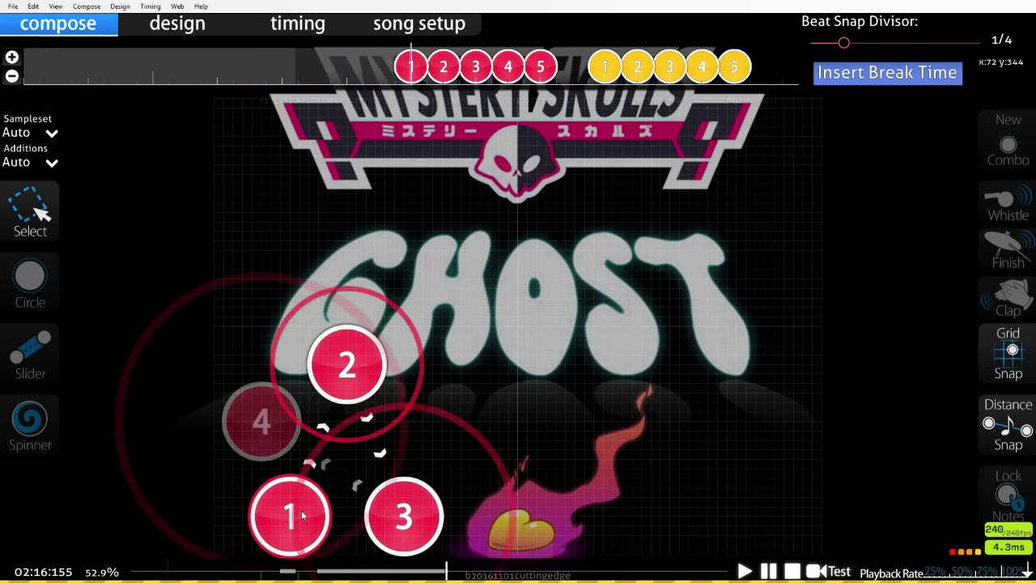
click(302, 516)
click(347, 367)
click(395, 512)
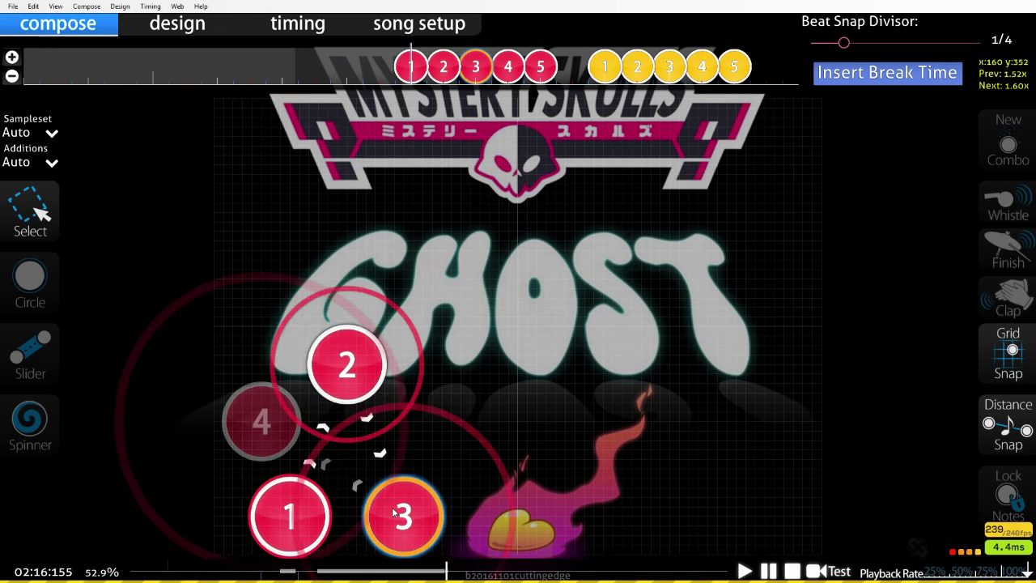
click(264, 424)
scroll(364, 423, down, 5)
click(432, 423)
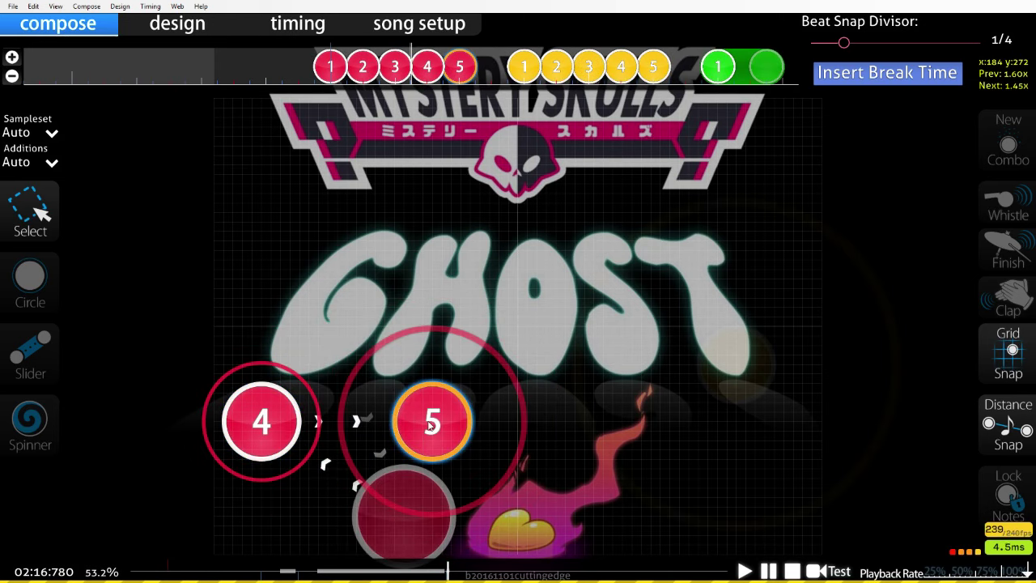
- Examine the placement of the five circles in the yellow combo that follows the opening red combo
scroll(429, 421, down, 7)
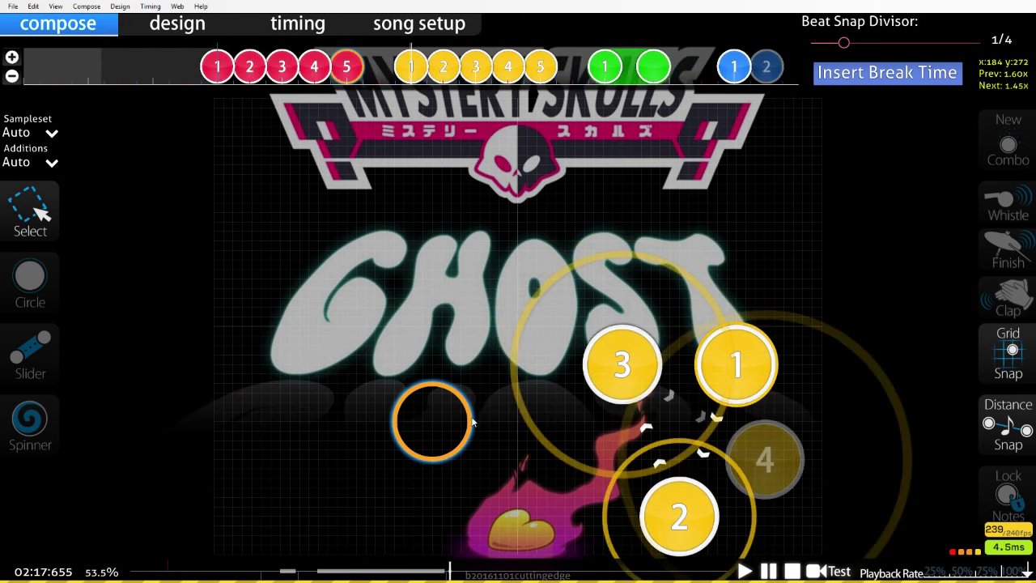
click(761, 363)
click(687, 513)
click(627, 387)
click(768, 463)
scroll(768, 462, down, 3)
click(613, 461)
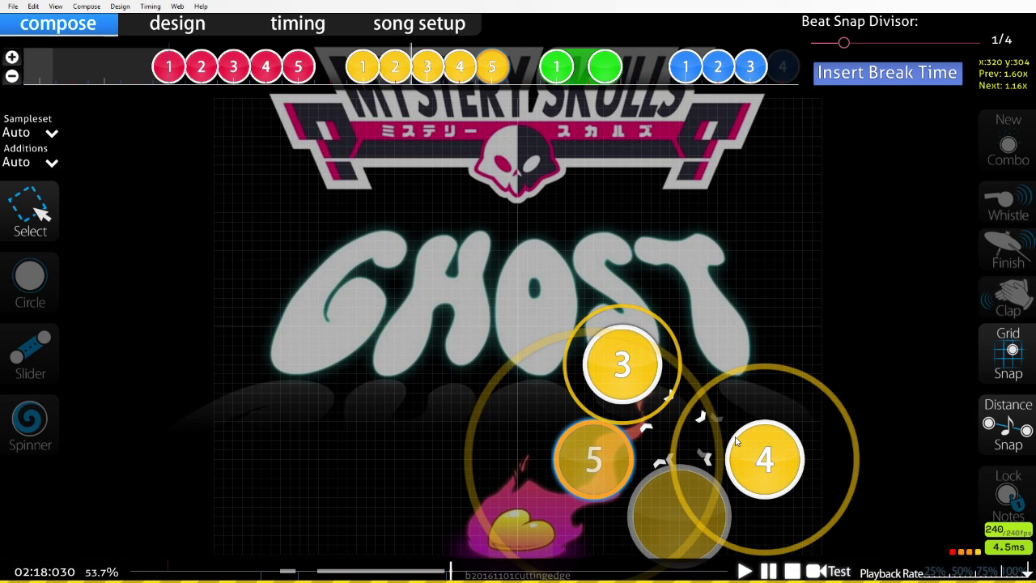
- Examine the order and spacing of the five circles in the blue combo after the green slider
key(space)
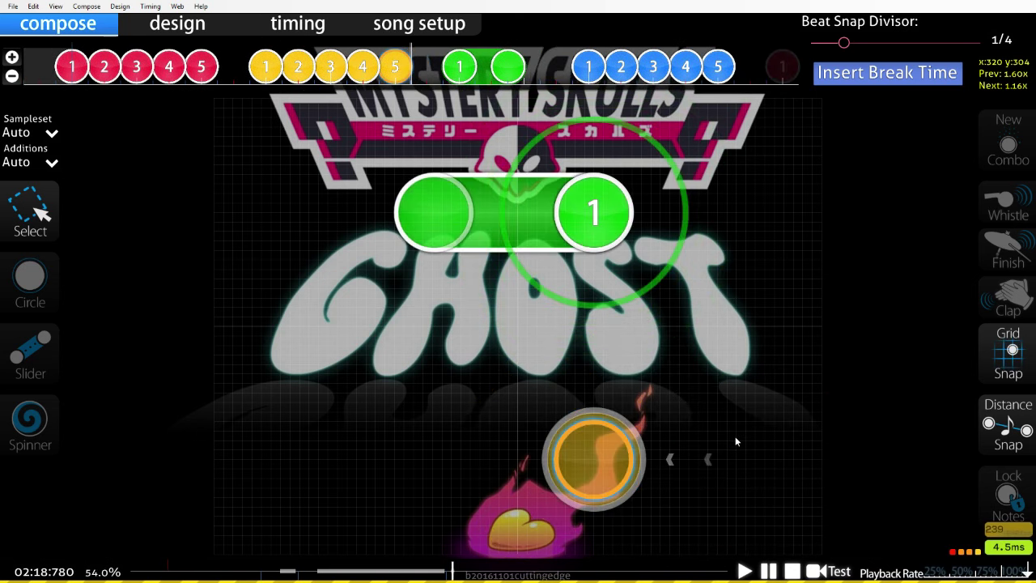
scroll(689, 438, down, 2)
scroll(689, 437, up, 2)
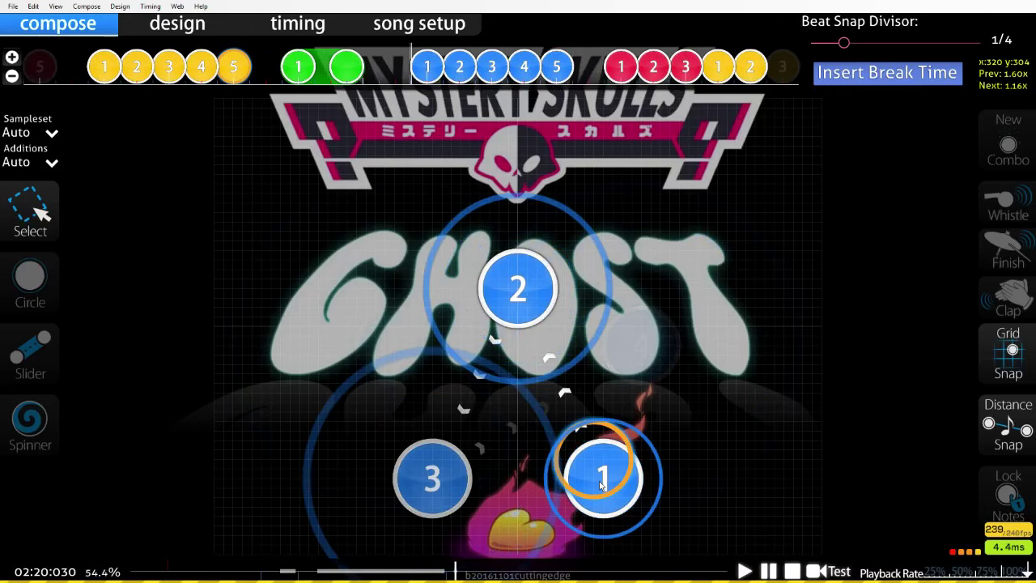
scroll(617, 490, down, 1)
click(621, 504)
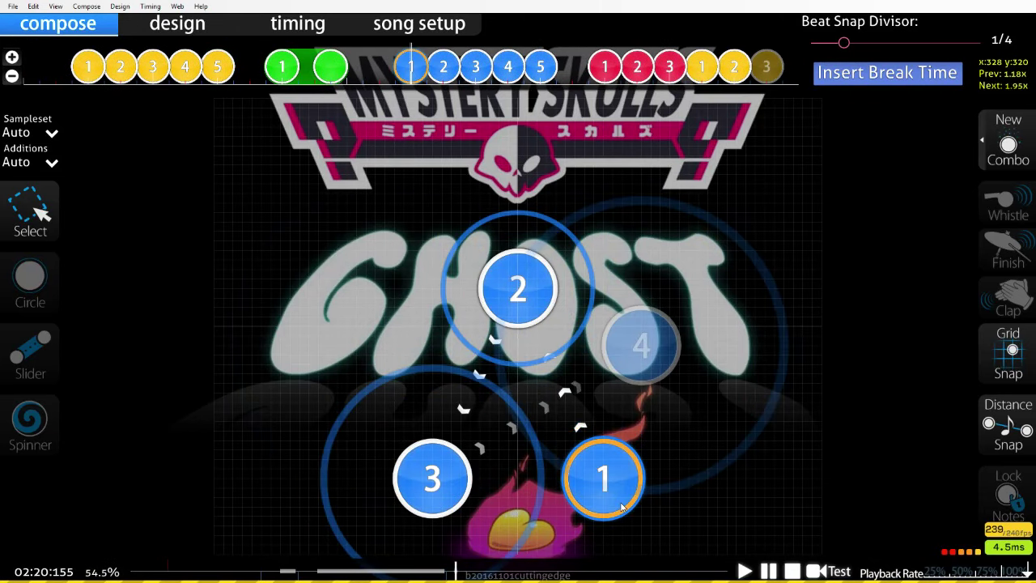
click(530, 301)
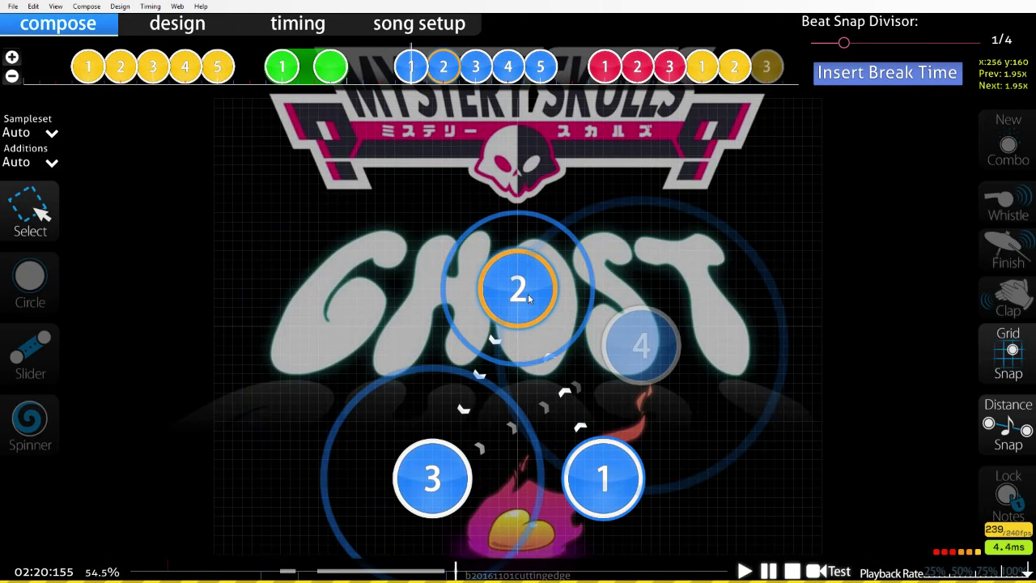
click(451, 482)
scroll(558, 421, down, 2)
click(662, 363)
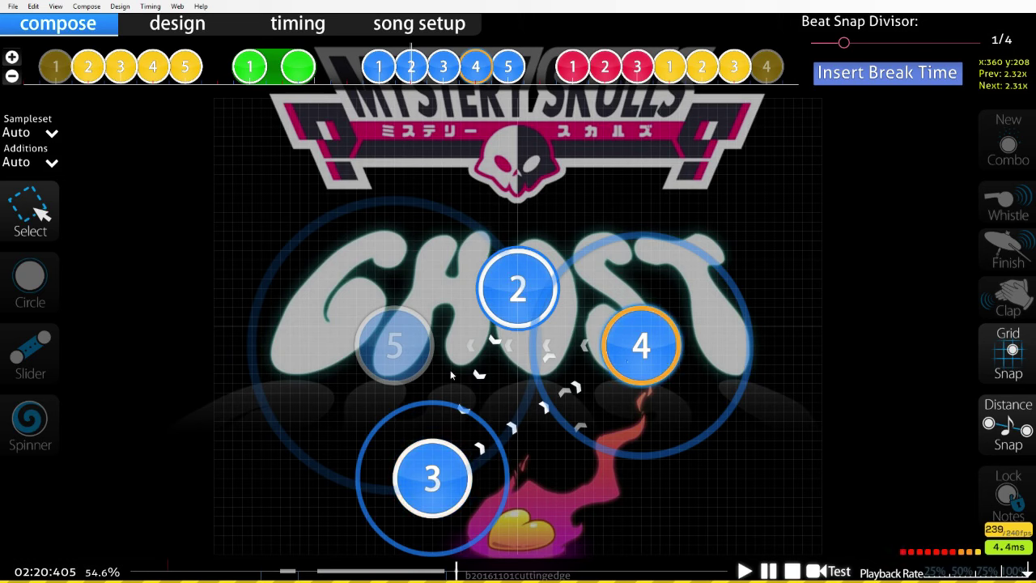
click(387, 355)
scroll(386, 353, down, 3)
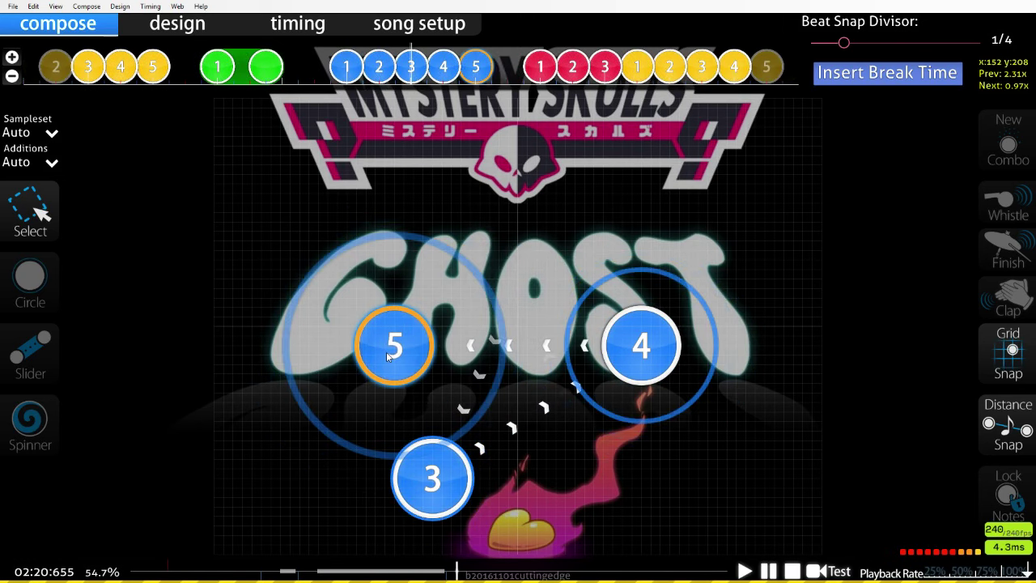
scroll(479, 374, up, 3)
scroll(493, 375, up, 3)
scroll(493, 375, down, 9)
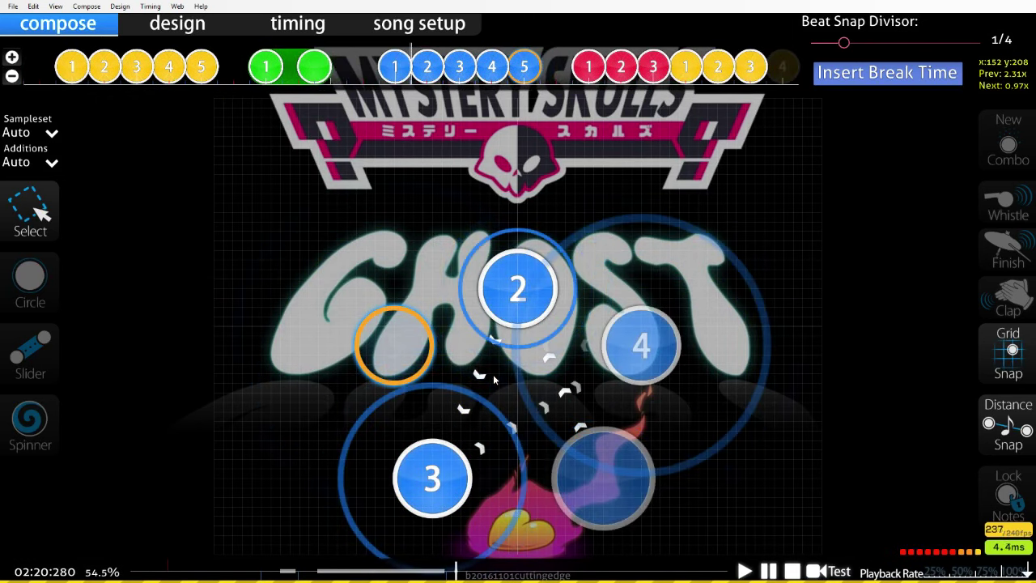
- Examine the second yellow combo's circles in order, up to the vertical repeat slider numbered 6
scroll(492, 379, down, 10)
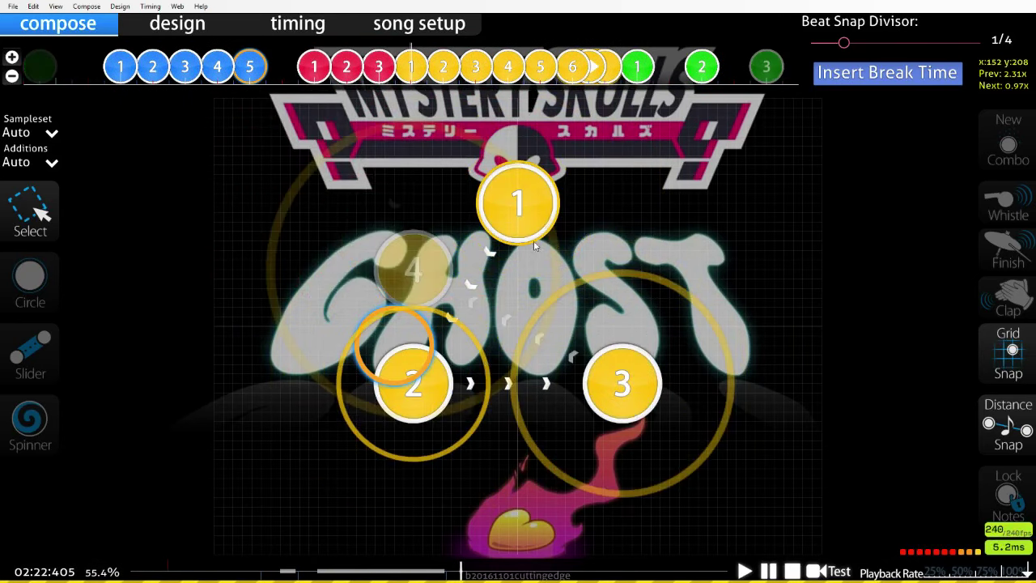
click(534, 213)
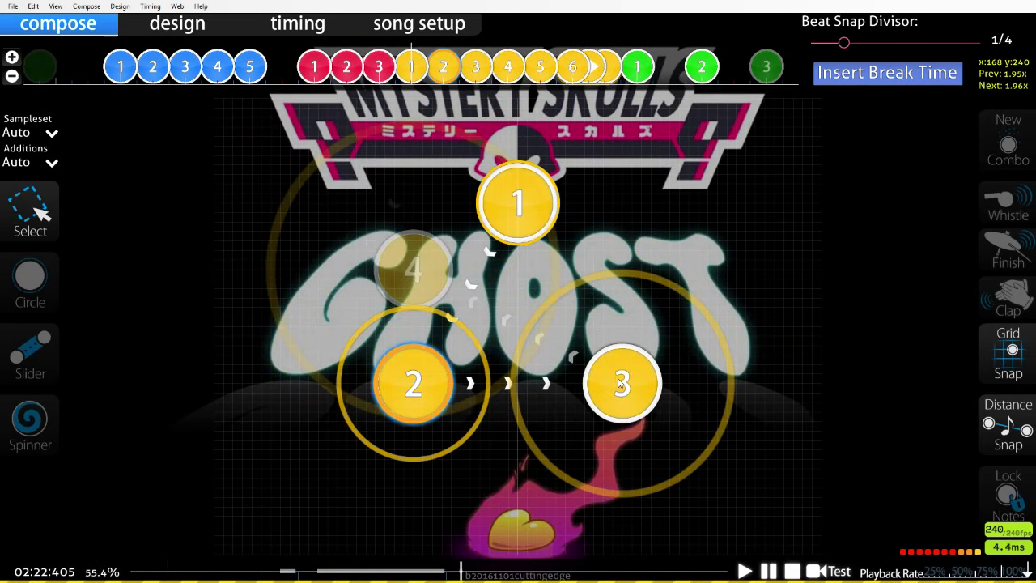
click(412, 279)
scroll(618, 269, down, 1)
click(617, 264)
scroll(616, 265, down, 1)
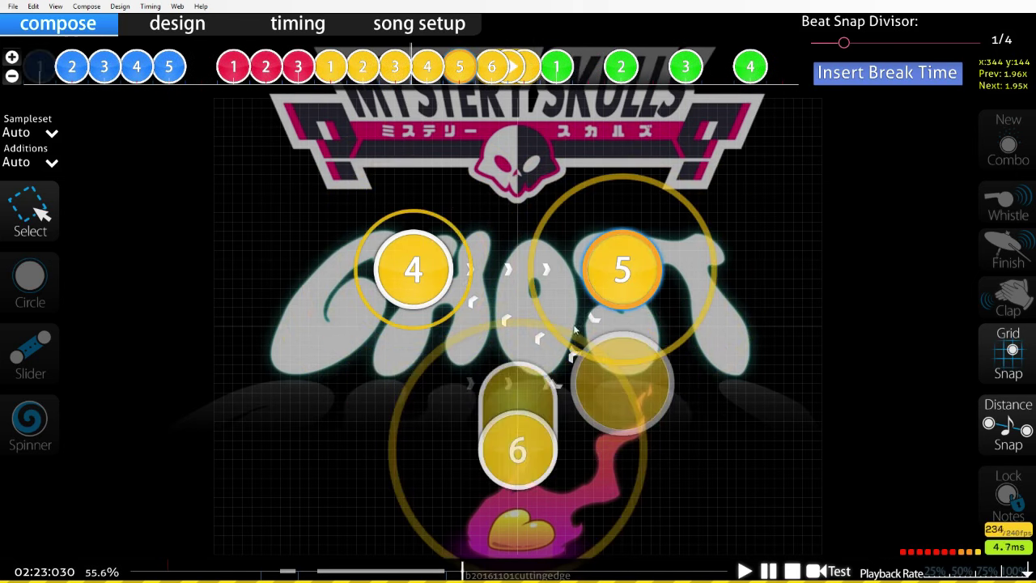
scroll(518, 452, down, 4)
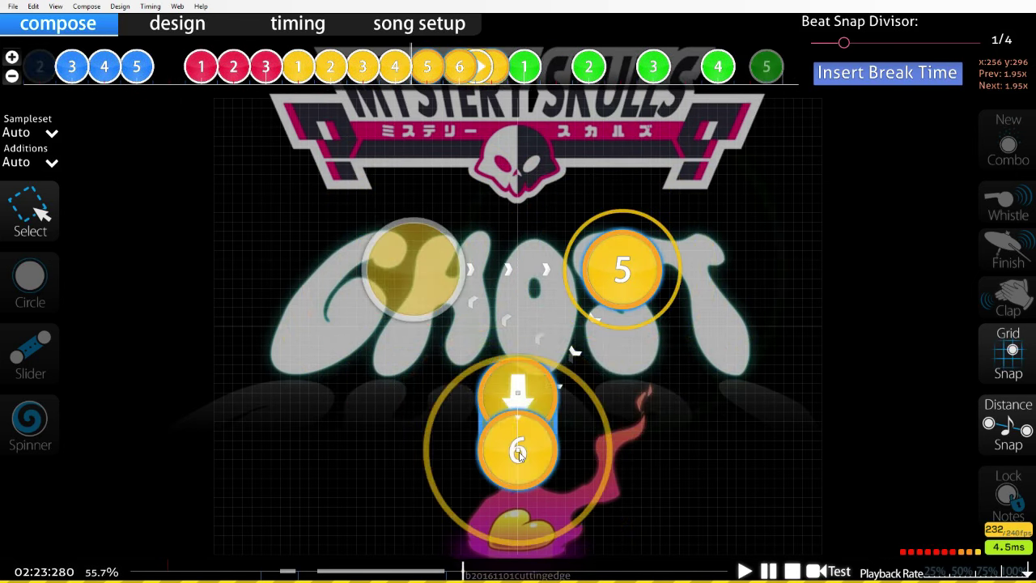
- Look through the last green combo of five circles at the end of the mapped section
scroll(572, 378, down, 7)
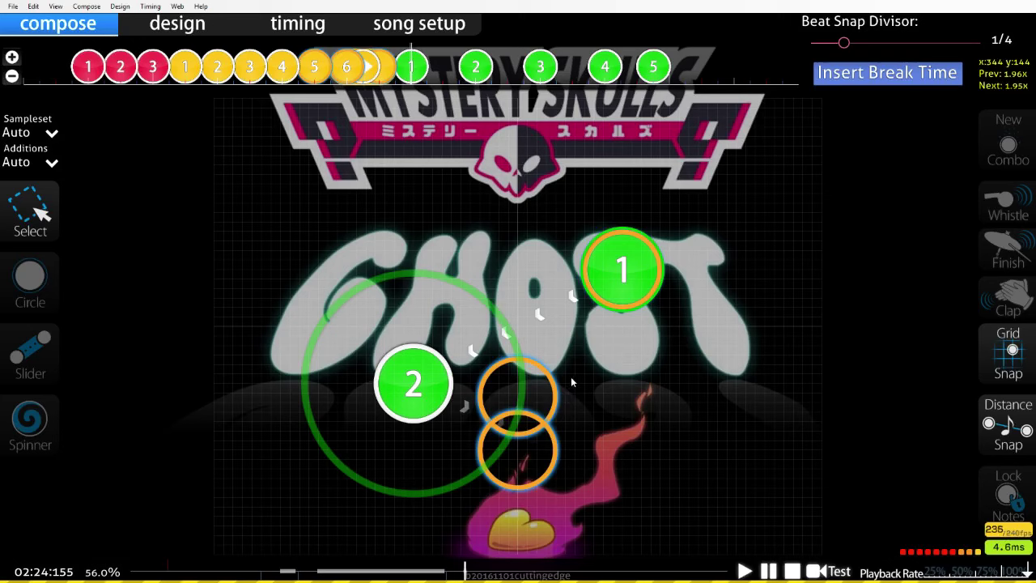
scroll(494, 388, down, 8)
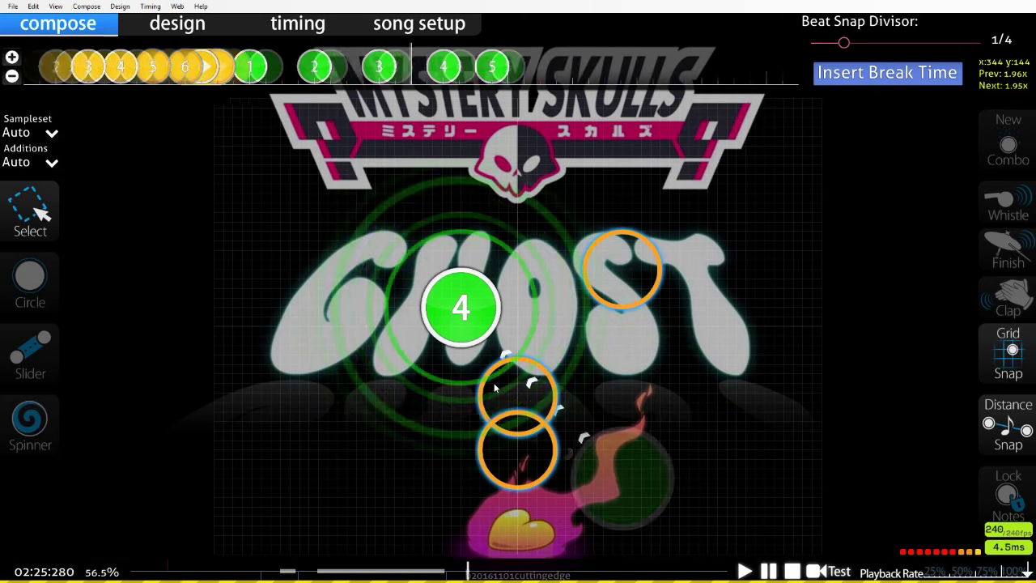
scroll(495, 387, up, 3)
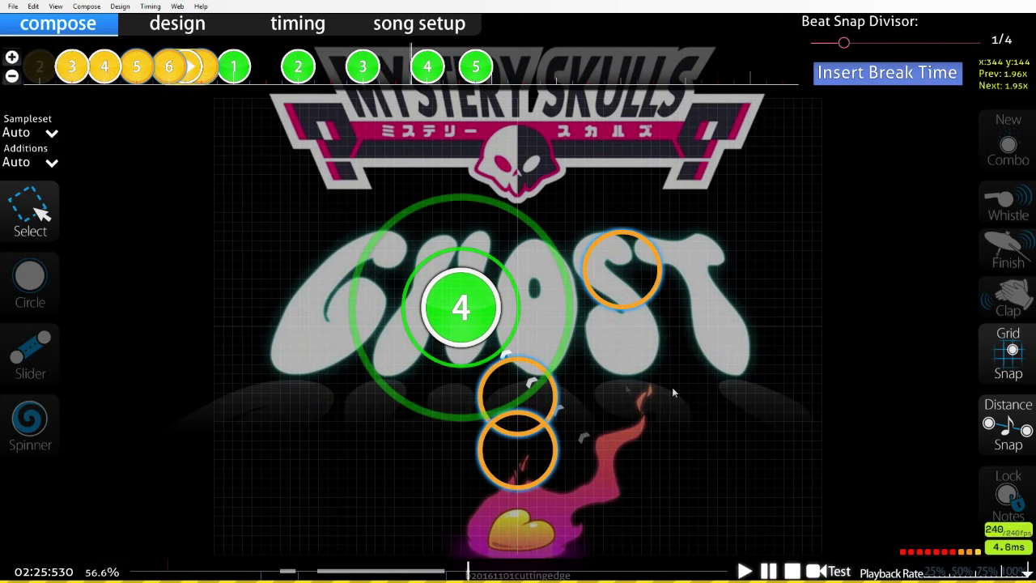
scroll(534, 382, up, 4)
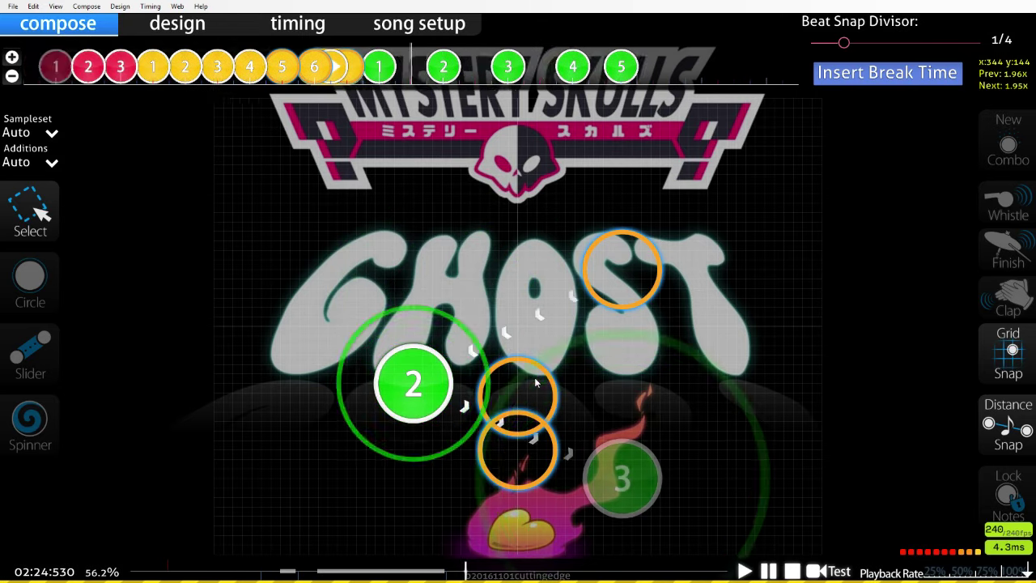
- Test the beatmap from before the first red combo with autoplay turned on
scroll(536, 382, up, 5)
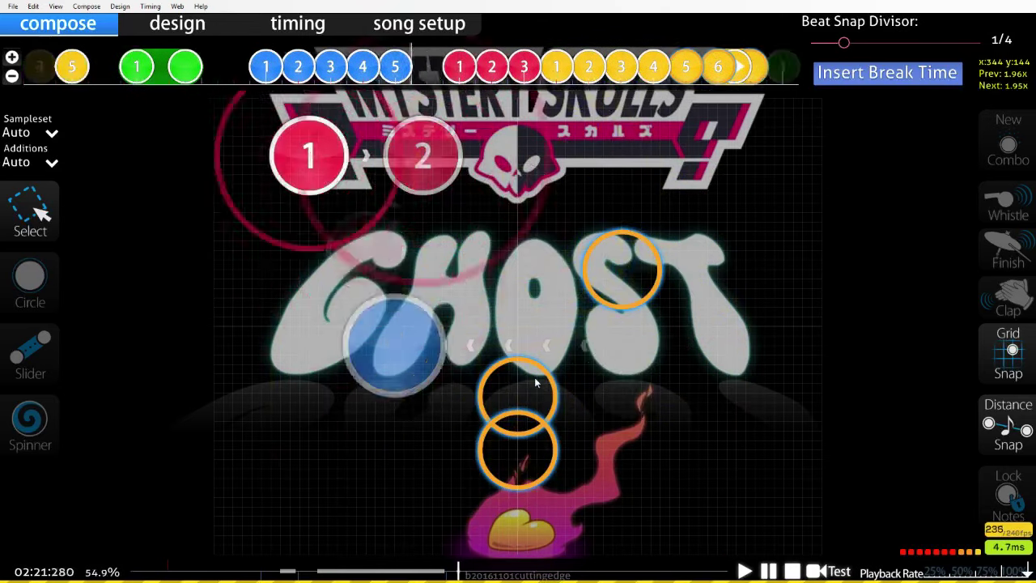
scroll(534, 377, up, 5)
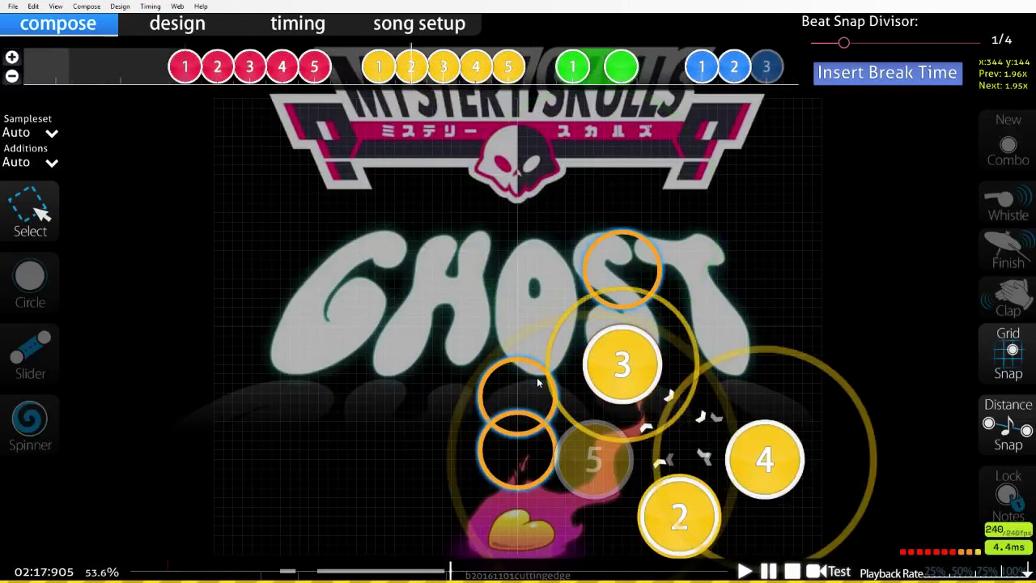
scroll(534, 377, up, 2)
key(F5)
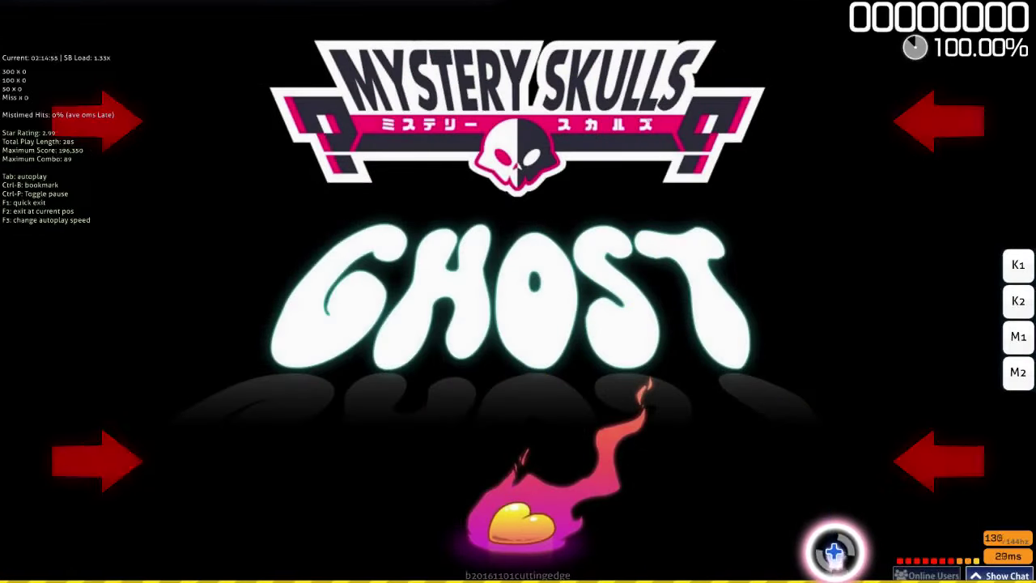
key(Tab)
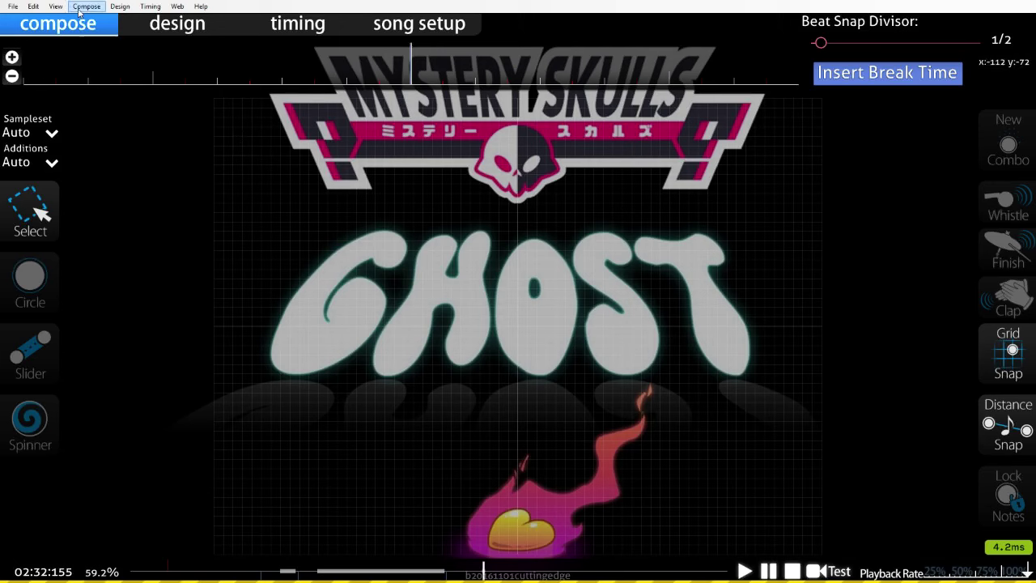
- Create polygon circles at 02:32:155 with 5 points, 1 repeat, 1.0x distance snap and a 54° offset angle
click(80, 8)
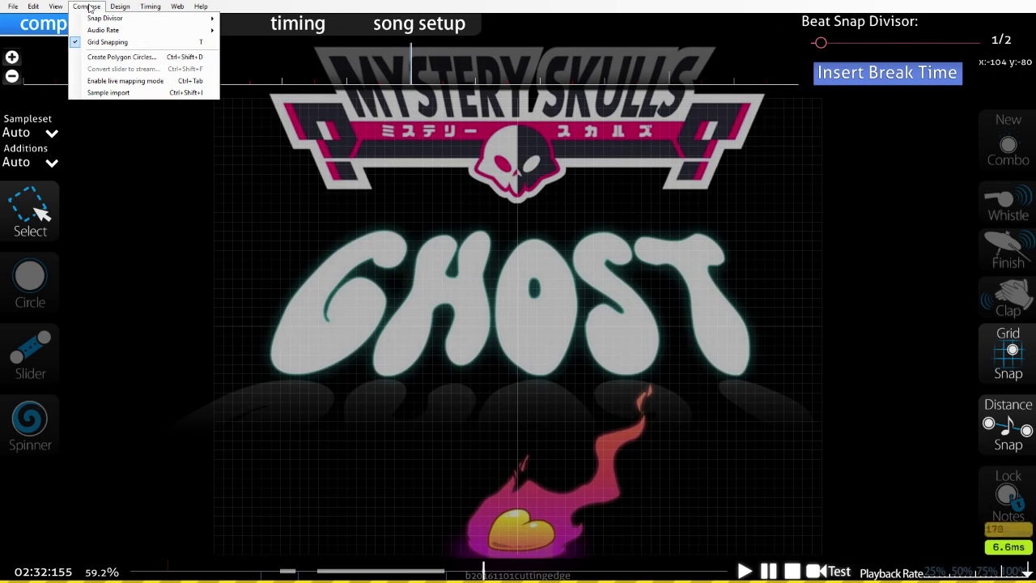
click(143, 57)
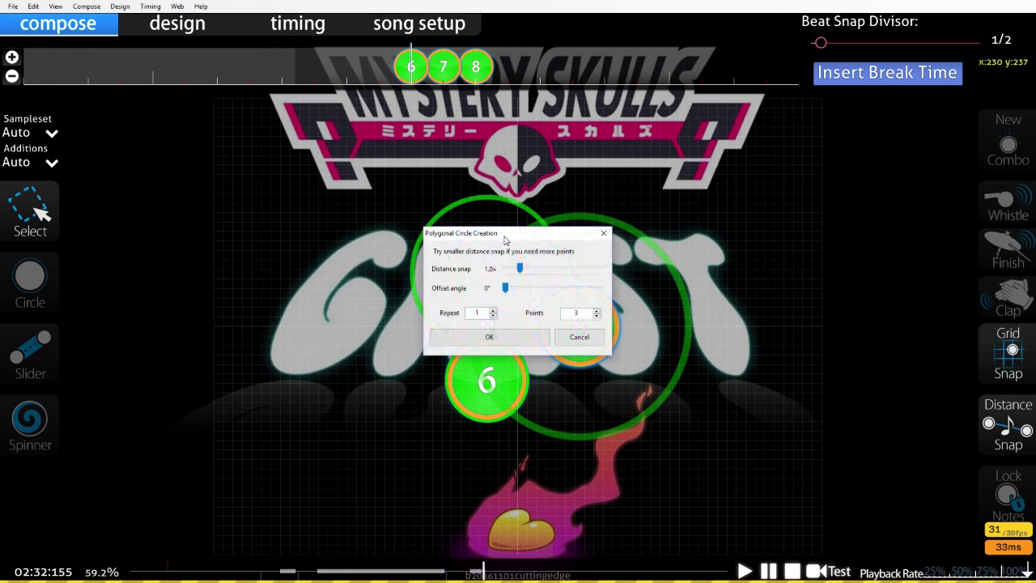
drag(504, 239, 261, 182)
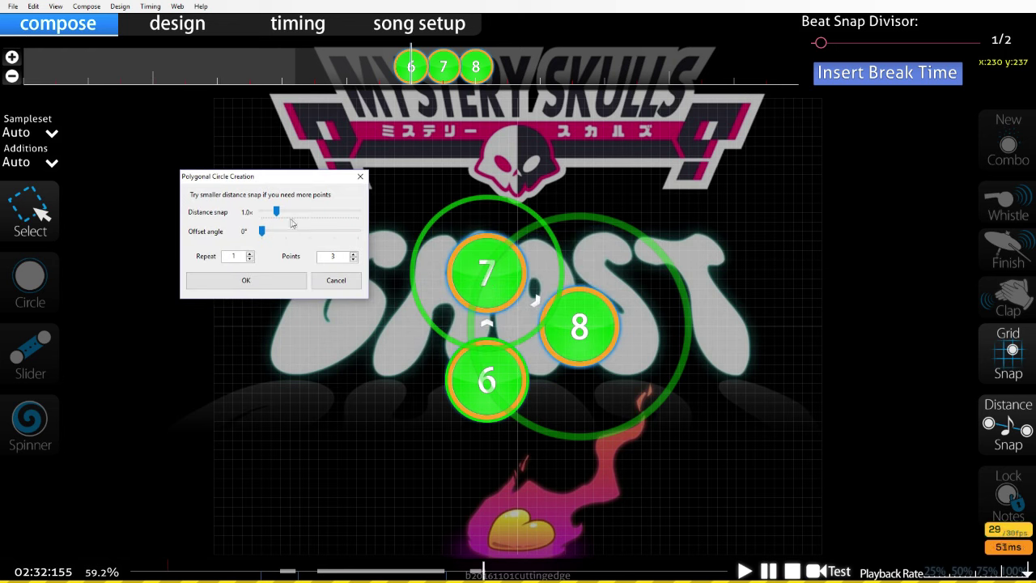
click(352, 254)
click(352, 254)
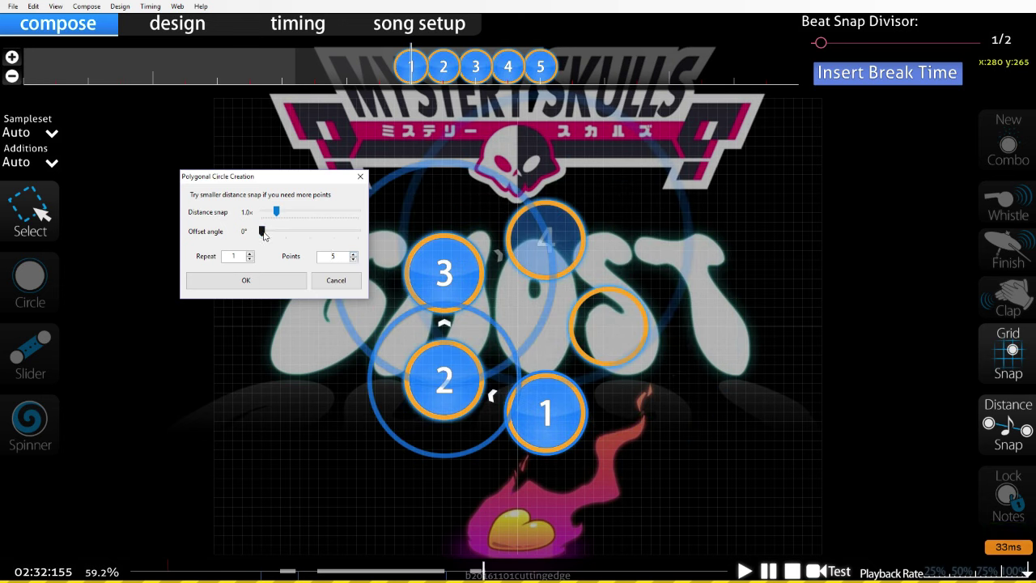
drag(263, 231, 292, 244)
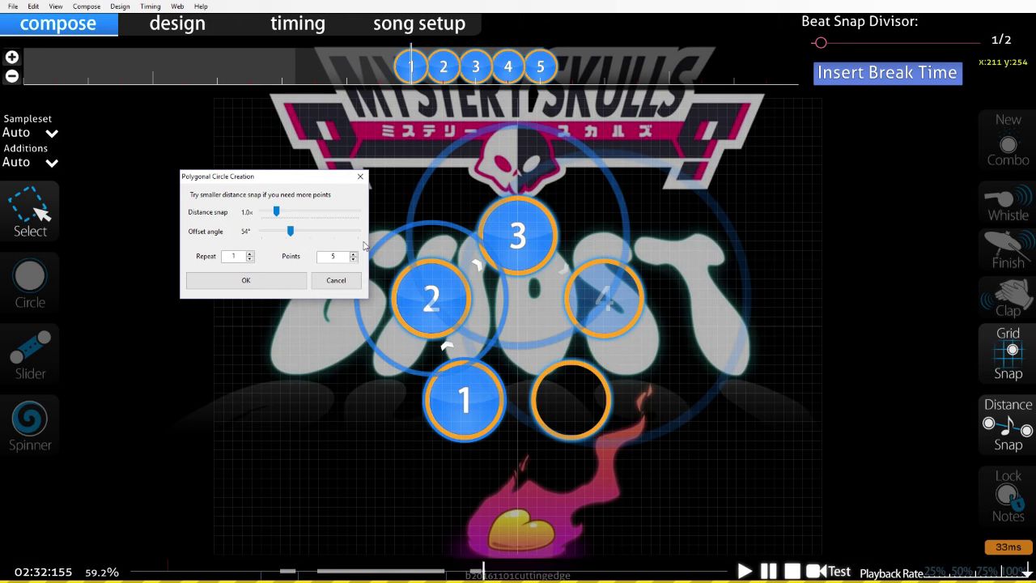
click(270, 281)
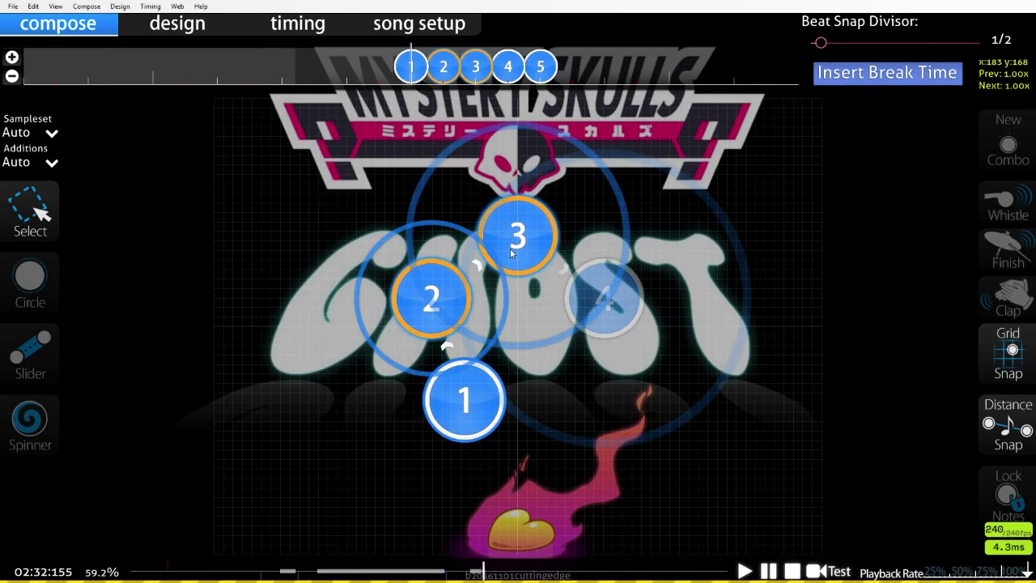
- Reverse the order of circles 2 and 3 in the new pentagon, and clear the selection
click(34, 7)
click(71, 123)
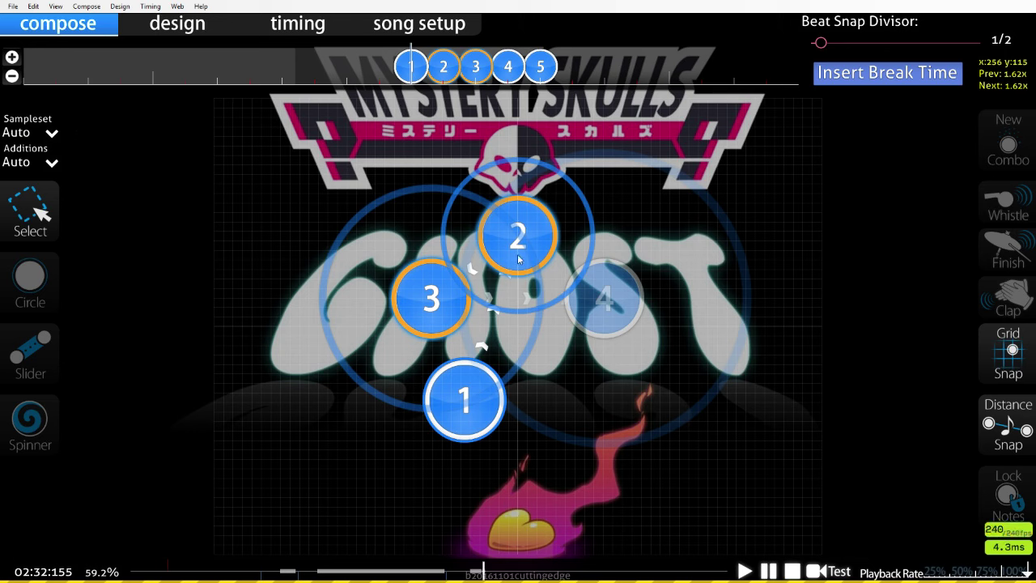
click(539, 380)
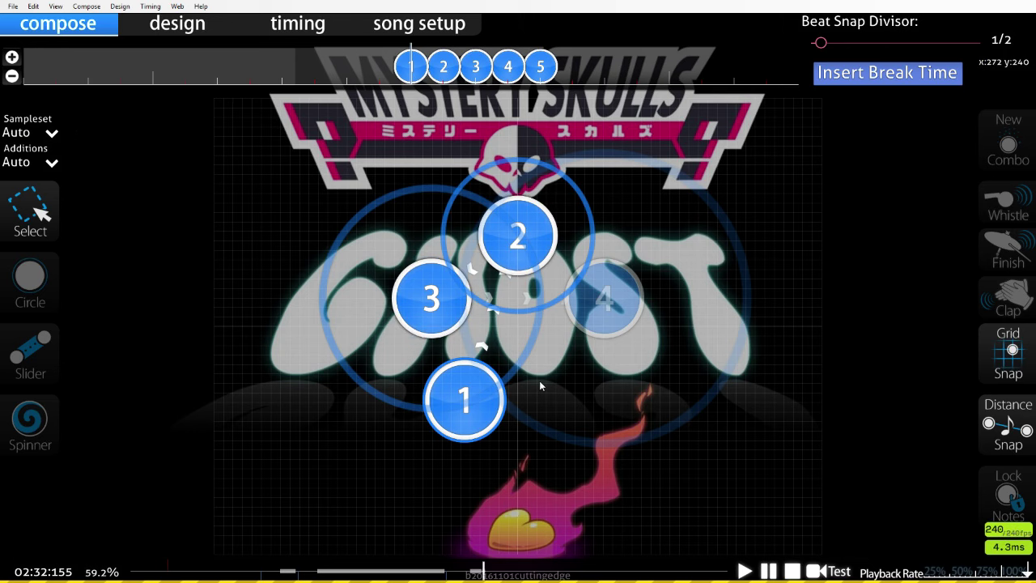
- Reverse the order of circles 3 and 5 in the blue pentagon
scroll(538, 380, down, 1)
scroll(500, 340, down, 1)
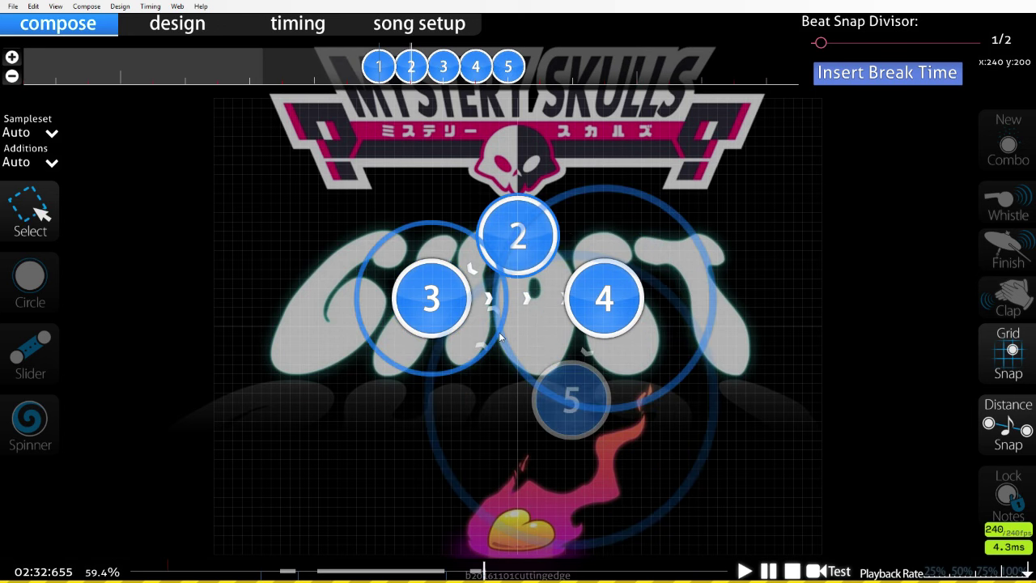
scroll(500, 339, up, 2)
scroll(501, 340, down, 1)
click(450, 308)
click(570, 398)
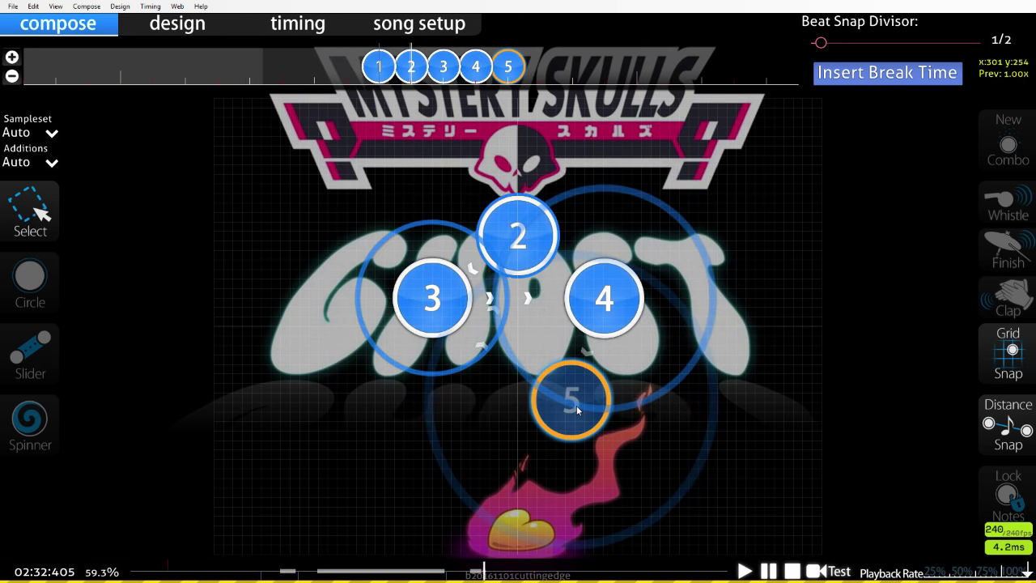
ctrl+click(450, 314)
click(33, 7)
click(78, 124)
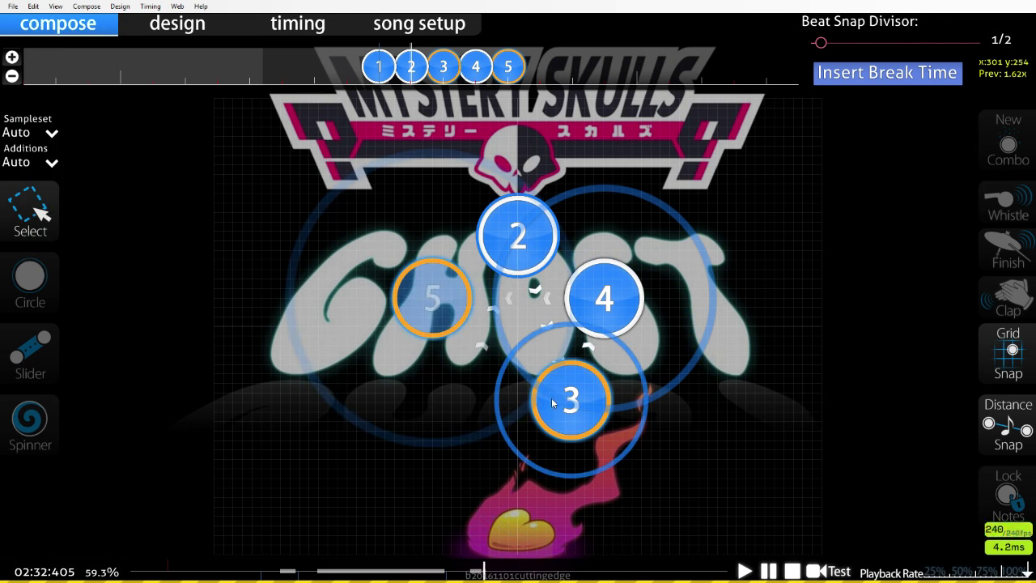
- Reverse the order of circles 4 and 5 in the blue pentagon
scroll(552, 402, down, 3)
scroll(548, 397, up, 2)
click(589, 318)
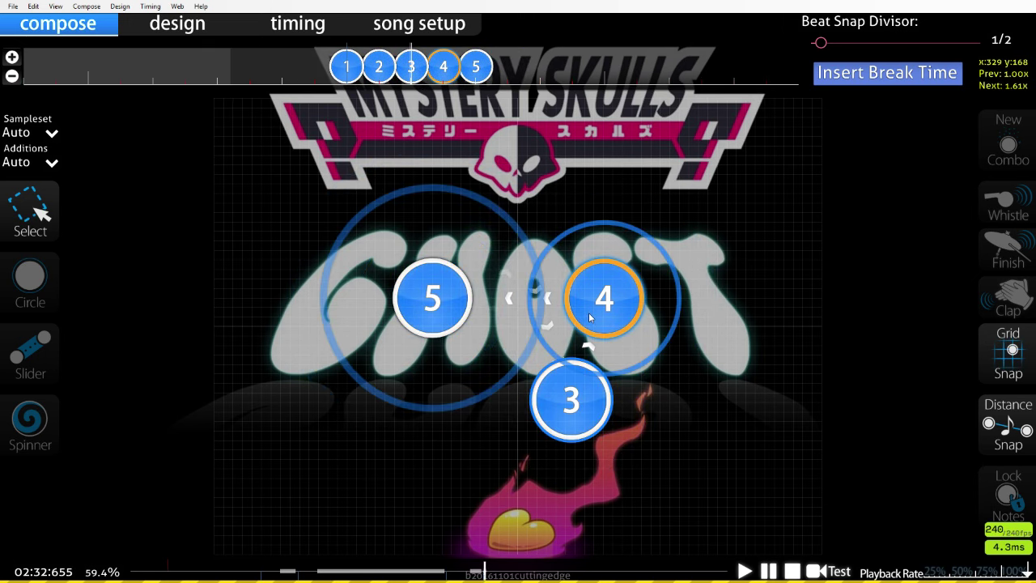
ctrl+click(421, 294)
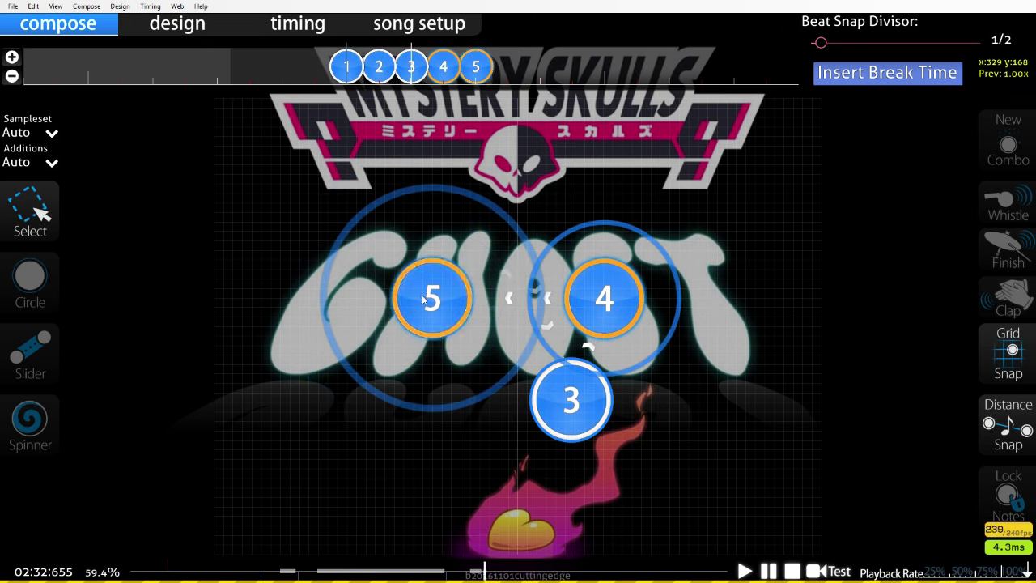
click(39, 7)
click(39, 8)
click(80, 7)
mouse_move(36, 7)
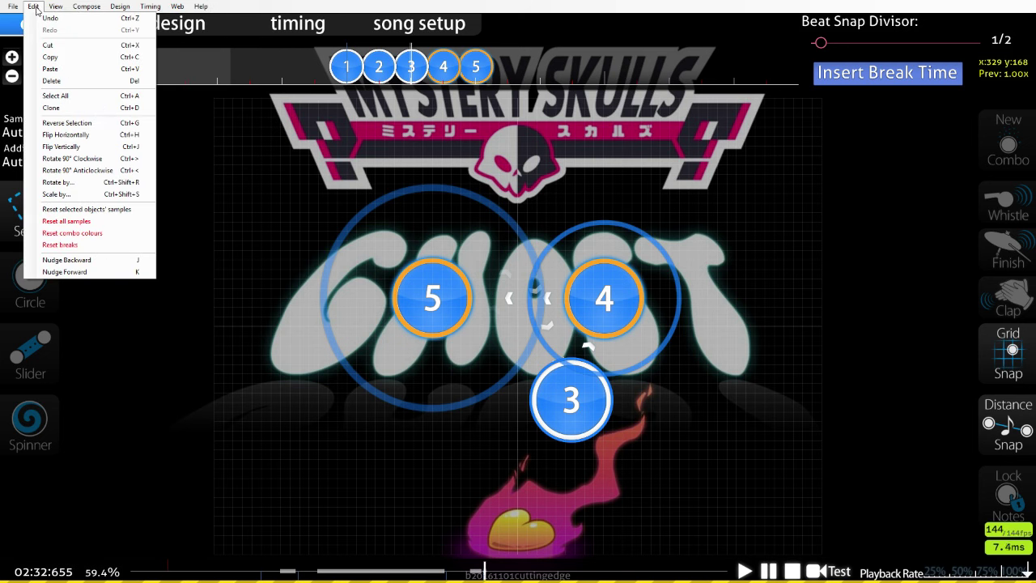
click(67, 122)
- Step through the five blue circles to examine the order of the star pattern
scroll(435, 299, up, 1)
scroll(450, 305, up, 2)
scroll(469, 315, down, 2)
scroll(475, 323, up, 2)
scroll(478, 328, down, 2)
scroll(478, 328, down, 2)
scroll(478, 329, up, 5)
scroll(478, 330, down, 2)
click(411, 378)
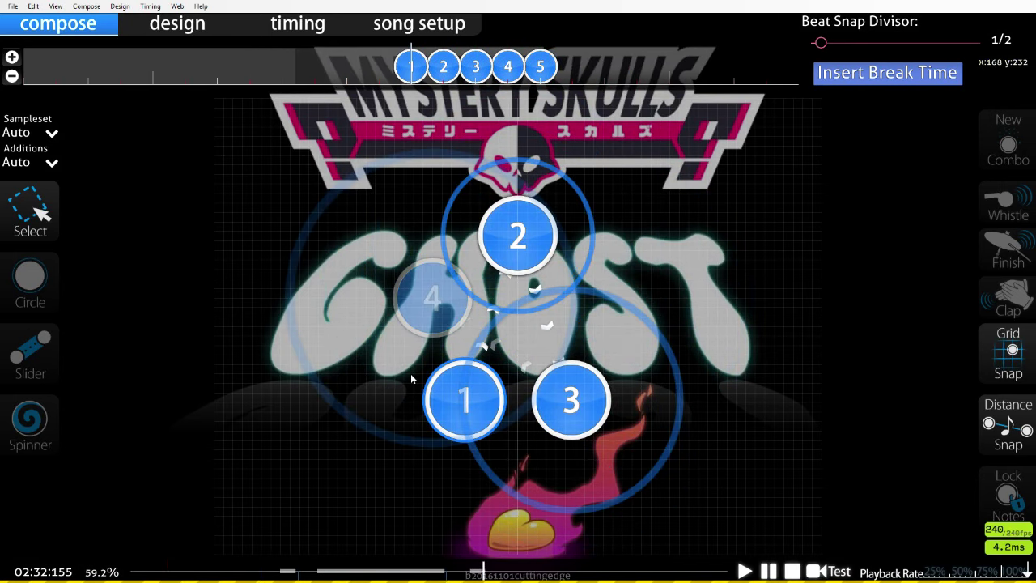
- Play back the blue star pattern from just before its first circle, and return to its start at 02:32:155
scroll(411, 378, up, 4)
click(745, 571)
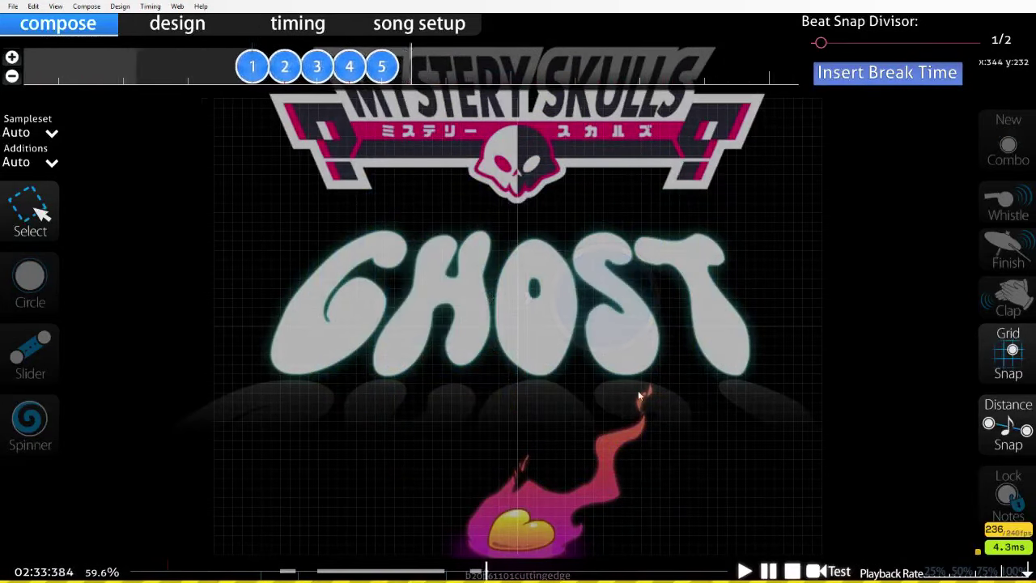
key(space)
scroll(625, 440, up, 8)
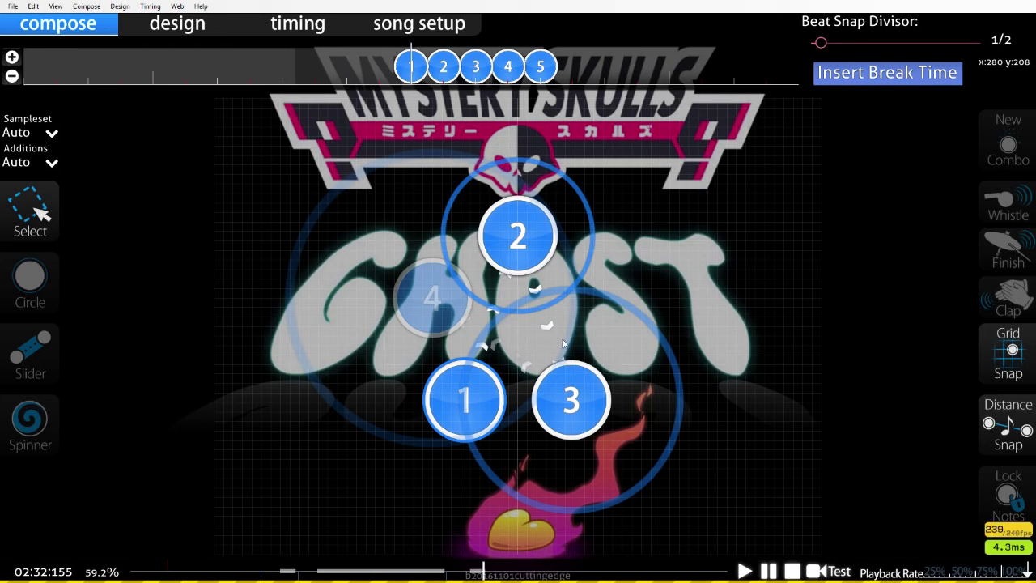
- Move all five blue circles together to the playfield's upper-left area, with circle 1 at about x 72, y 160, and clear the selection
drag(385, 55, 566, 74)
ctrl+click(481, 409)
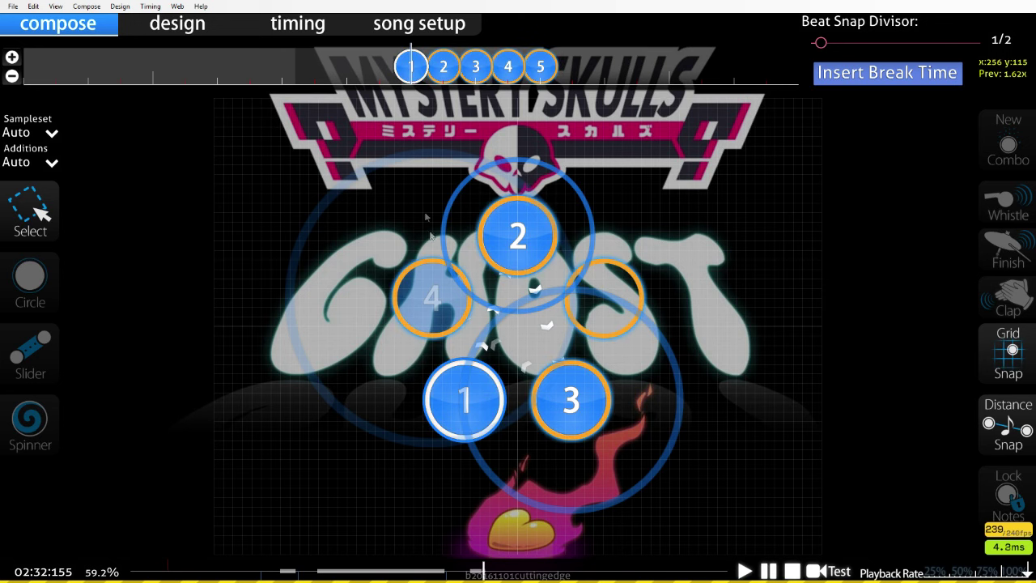
drag(390, 58, 579, 79)
drag(470, 388, 307, 281)
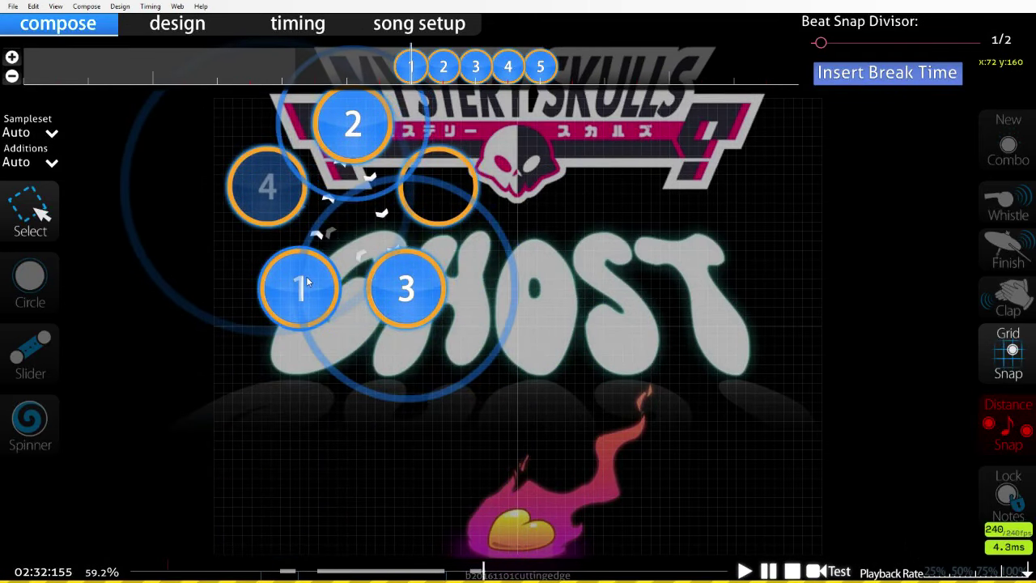
click(332, 429)
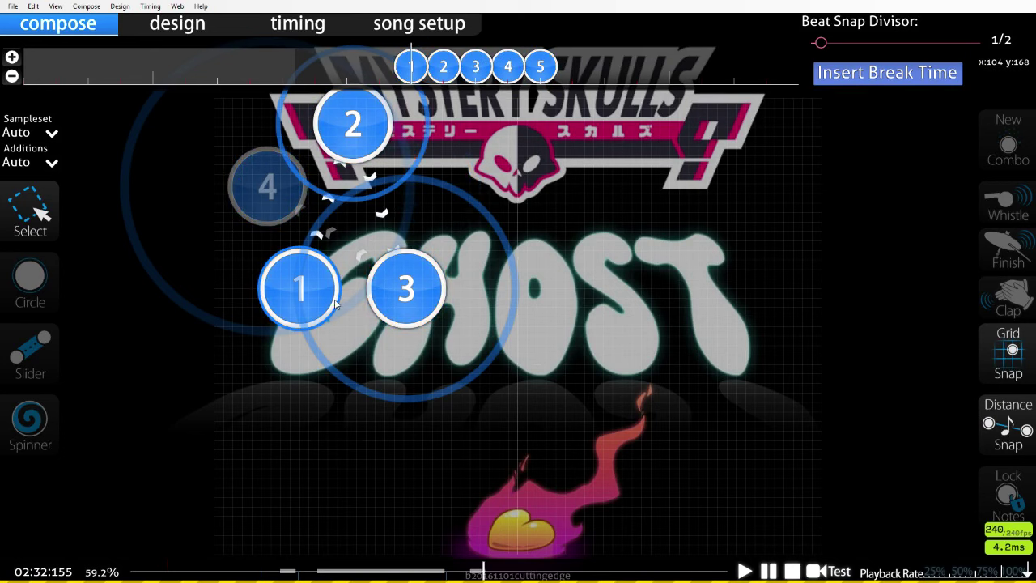
- Place a new-combo circle at 02:33:655, at about x 256, y 240
scroll(338, 300, down, 1)
scroll(336, 295, down, 5)
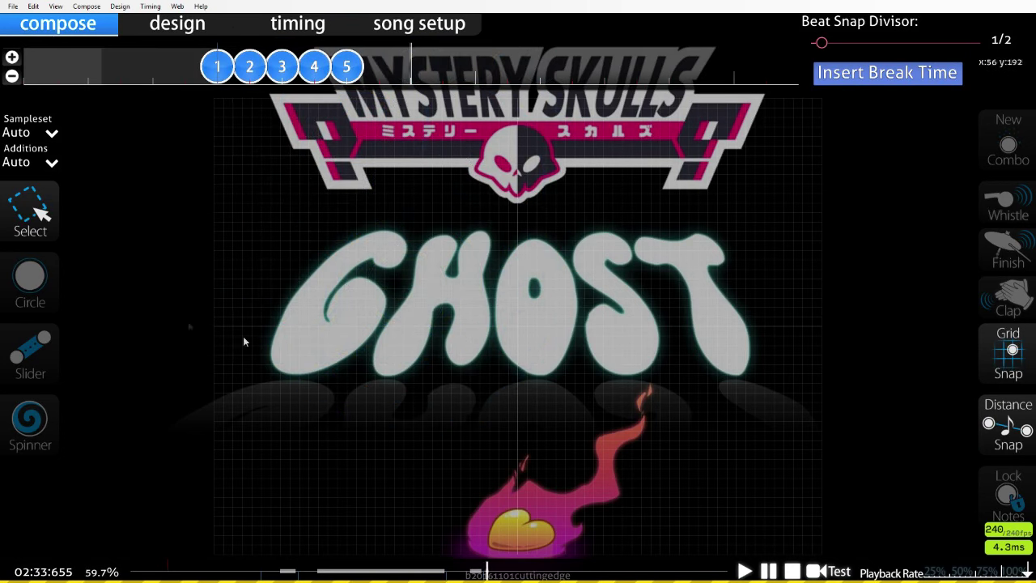
key(2)
key(q)
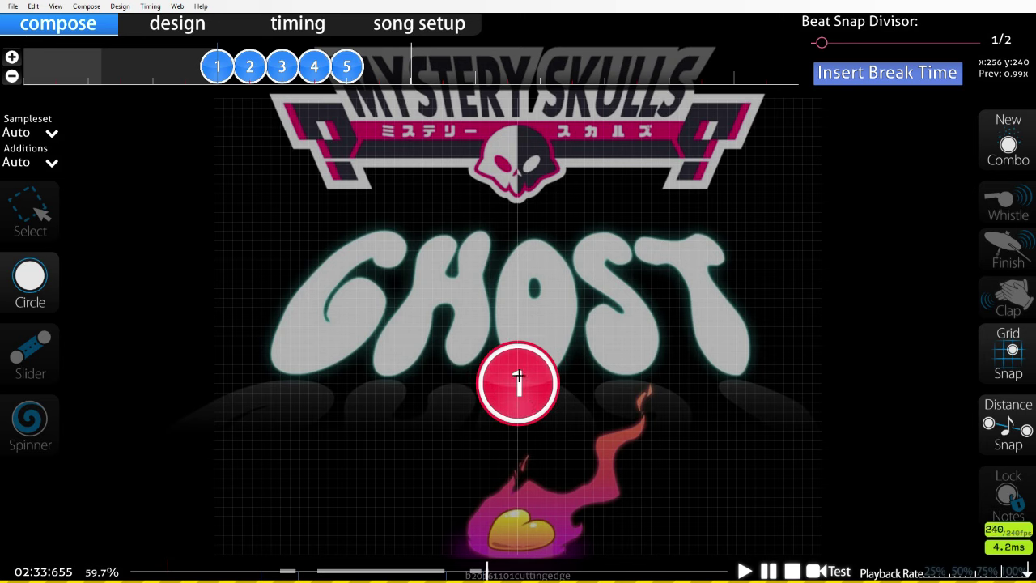
click(518, 377)
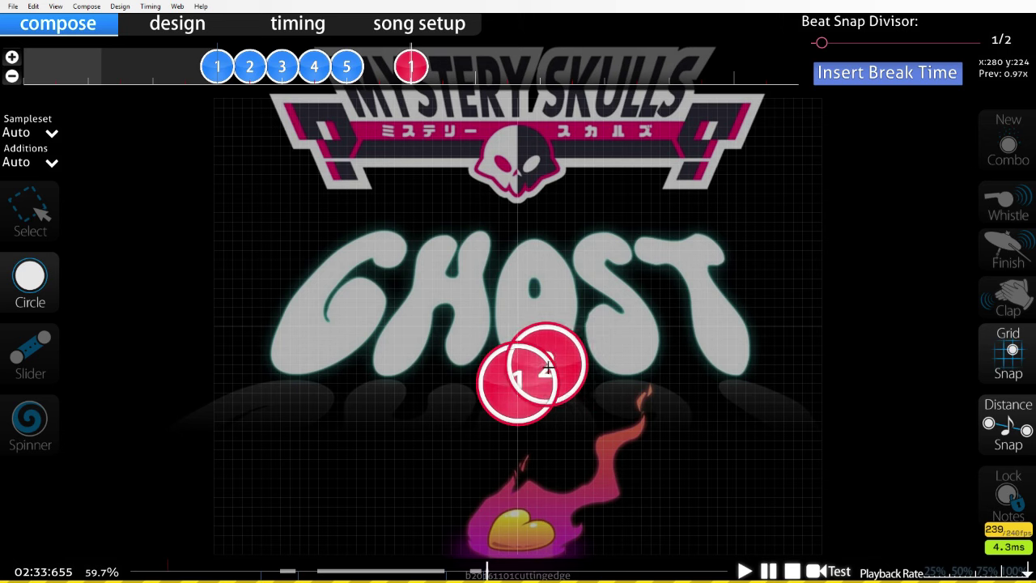
- Place circles 2 to 5 of the red combo at successive 1/2 beat ticks from 02:33:905 to 02:34:655
scroll(545, 369, down, 1)
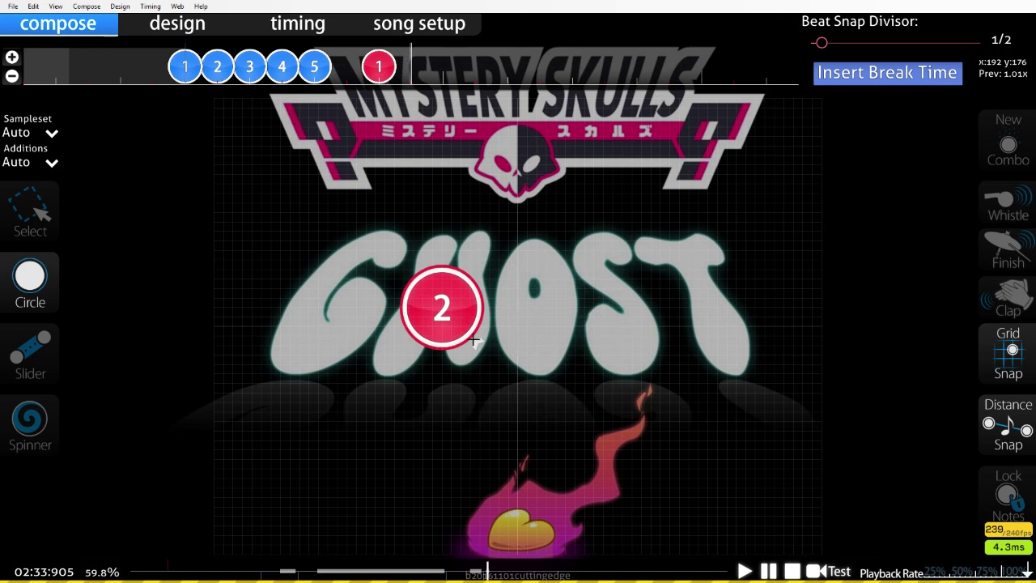
scroll(472, 340, up, 1)
scroll(472, 339, down, 1)
click(474, 340)
scroll(518, 324, down, 1)
click(534, 310)
scroll(615, 296, down, 1)
click(650, 289)
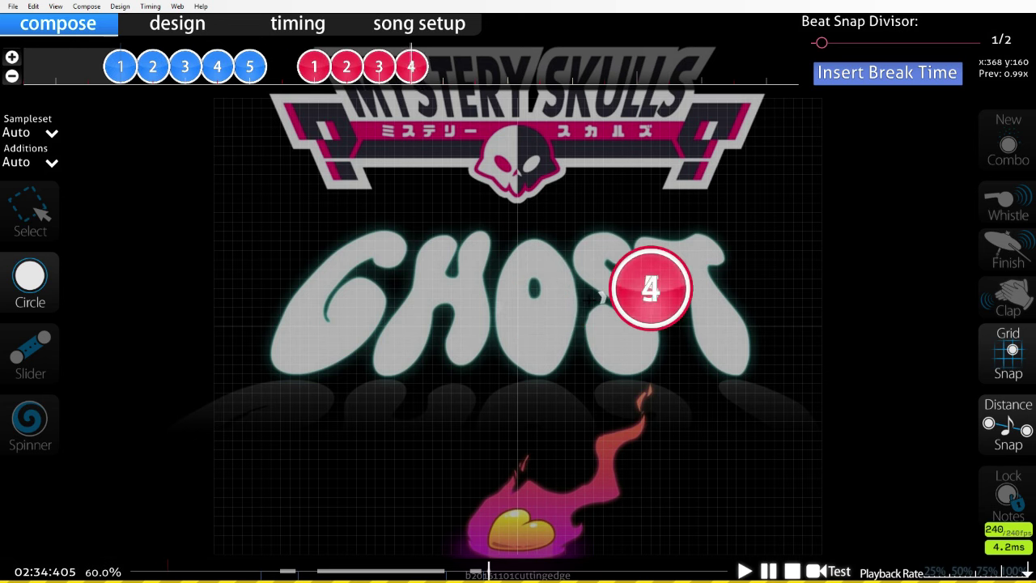
scroll(462, 249, down, 1)
click(470, 257)
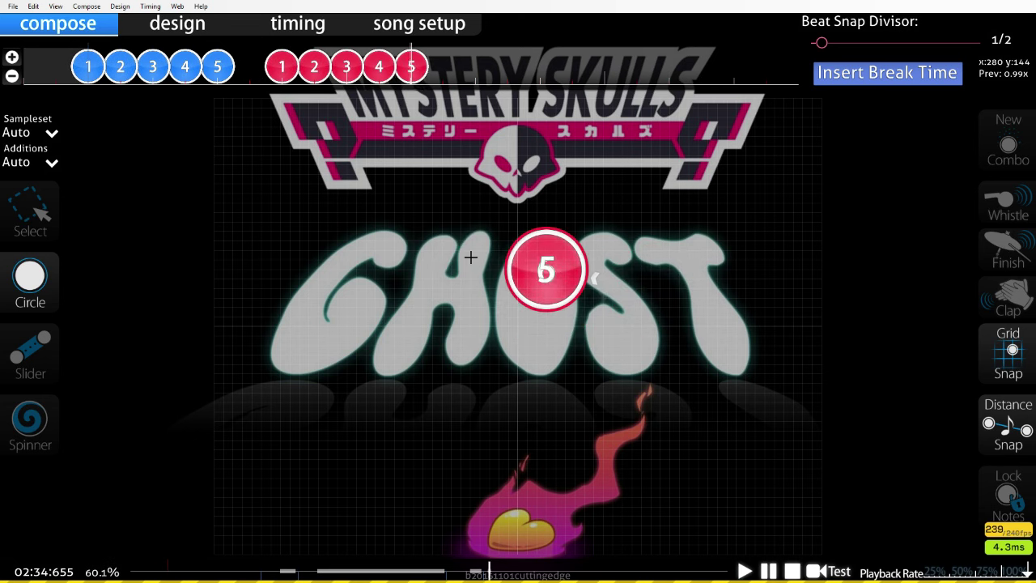
- Move red circle 1 to x 256, y 264, and place circles 2 and 3 level above it, with circle 3 at x 304, y 160
click(36, 206)
scroll(500, 329, up, 4)
drag(518, 374, 519, 409)
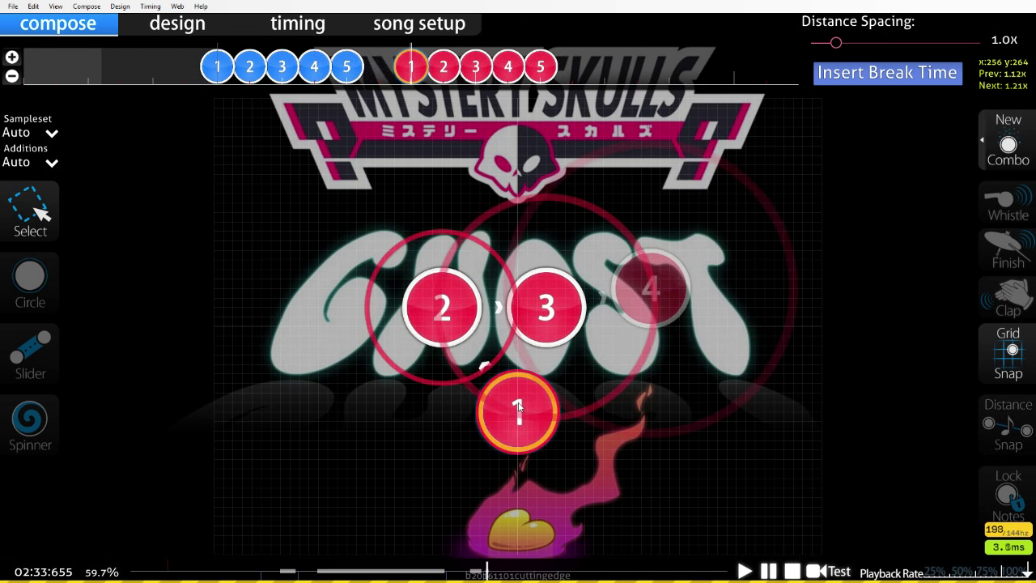
drag(443, 325, 464, 307)
drag(547, 316, 576, 299)
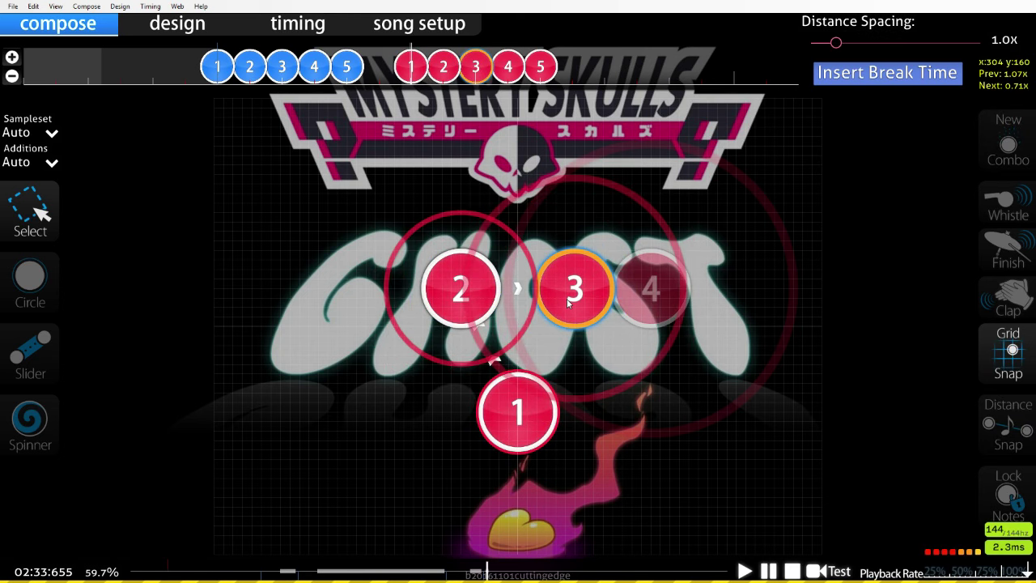
- Move red circle 4 to x 184, y 232 and circle 5 to x 328, y 232, on opposite sides of circle 1
drag(652, 301, 434, 383)
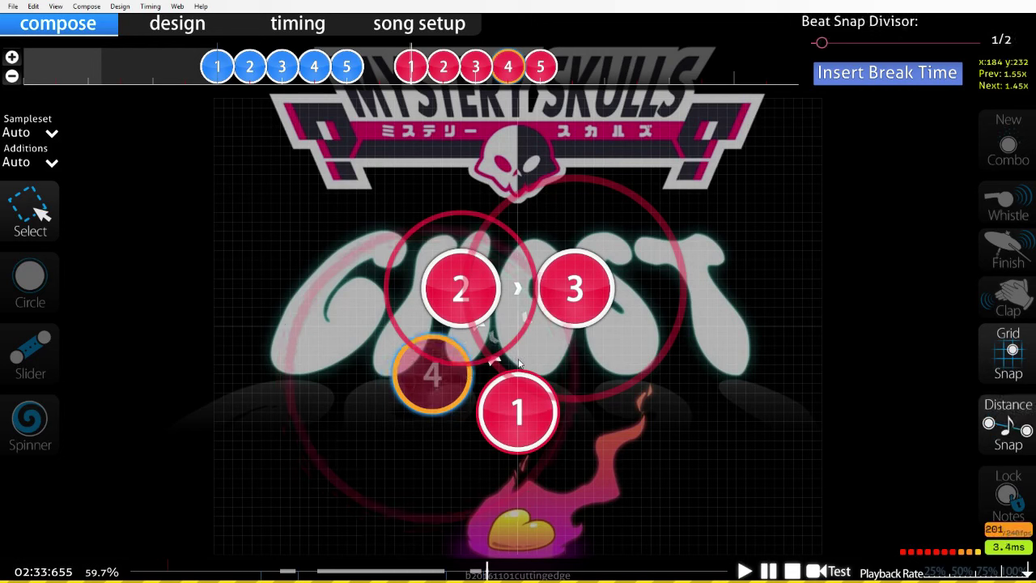
scroll(539, 268, down, 1)
drag(541, 273, 601, 366)
scroll(594, 368, up, 2)
scroll(592, 370, down, 1)
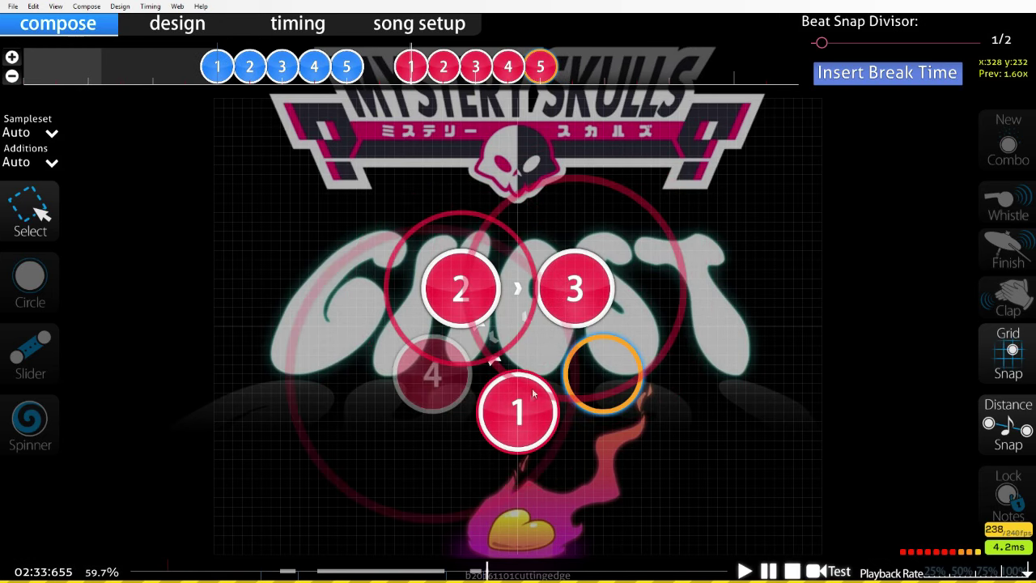
- Lower red circle 1 to x 256, y 280, and raise circles 2 and 3 to y 152
click(523, 427)
scroll(506, 380, up, 1)
scroll(490, 344, down, 2)
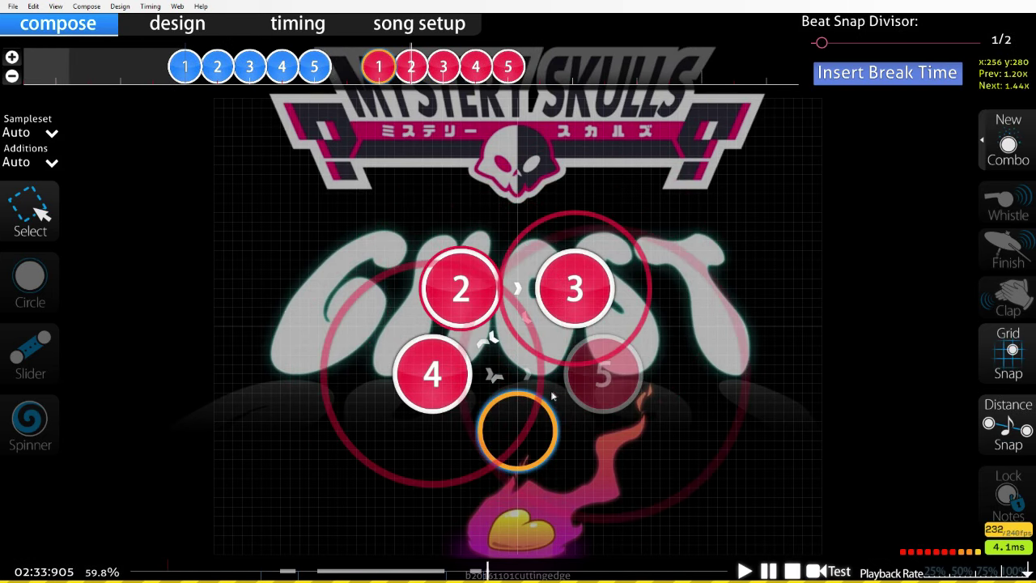
drag(471, 311, 470, 302)
drag(570, 302, 571, 293)
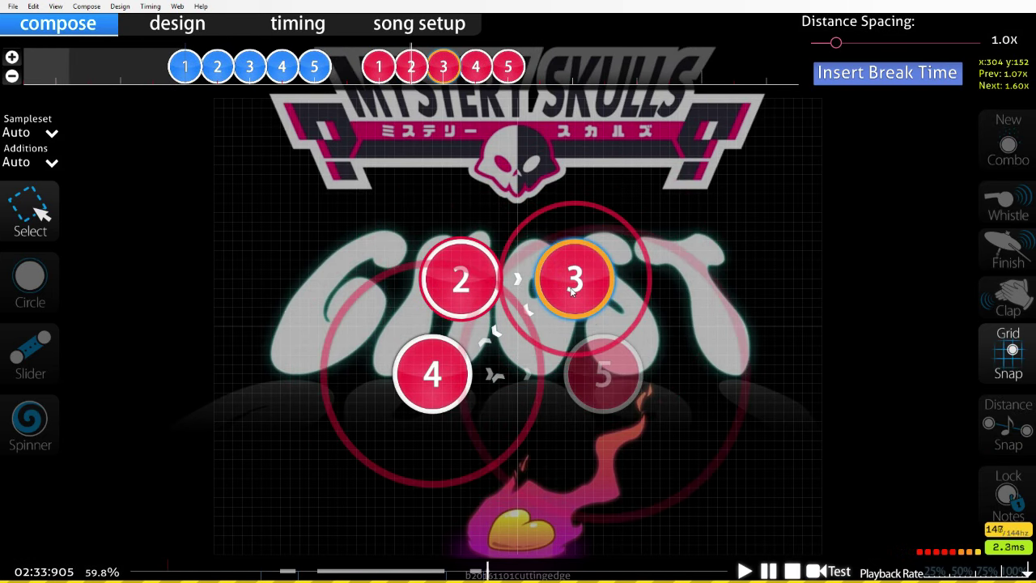
- Step back and forth through the five red circles to examine the hand-placed star's shape and order
scroll(552, 378, up, 1)
scroll(551, 377, down, 2)
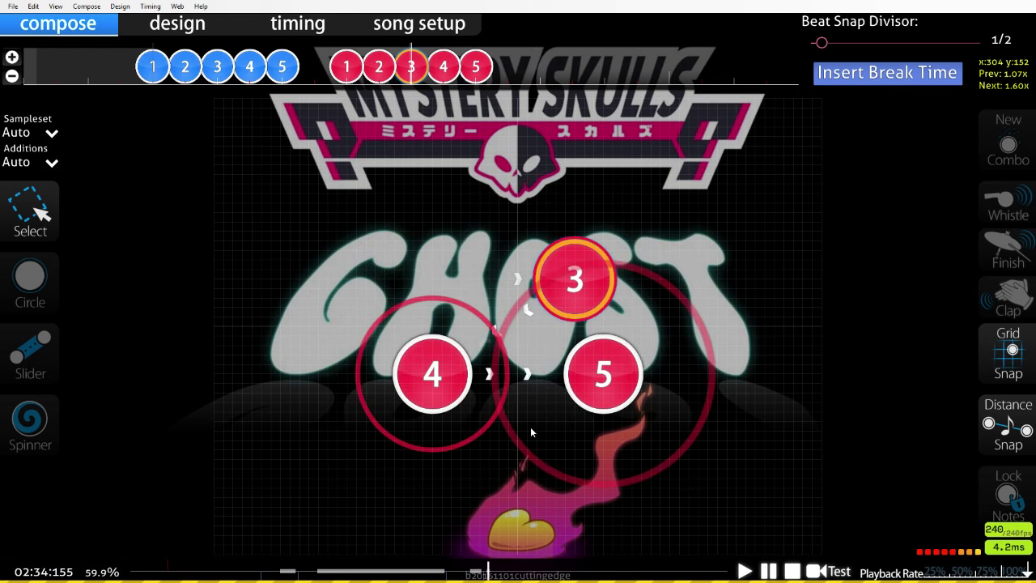
scroll(530, 432, up, 2)
scroll(532, 421, up, 2)
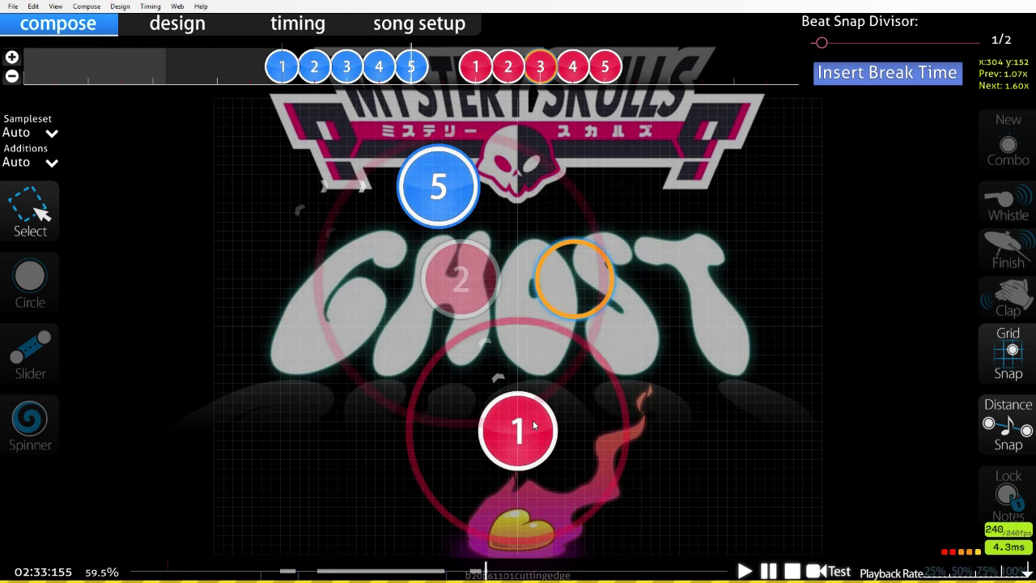
scroll(533, 419, down, 5)
scroll(531, 419, up, 4)
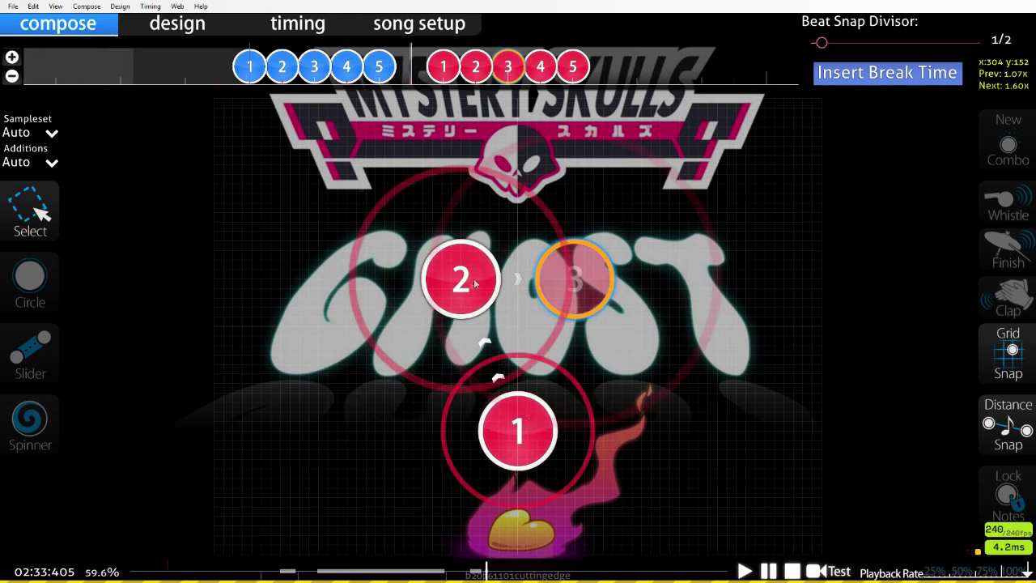
scroll(473, 356, down, 2)
scroll(623, 375, down, 2)
scroll(591, 380, up, 2)
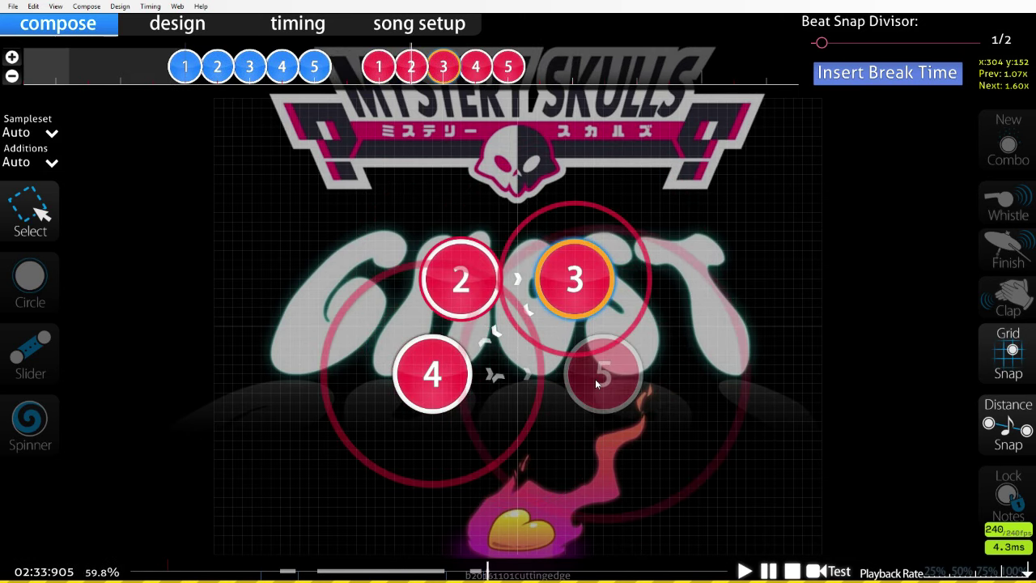
scroll(591, 382, up, 2)
scroll(591, 382, down, 2)
scroll(591, 382, up, 2)
scroll(590, 377, down, 3)
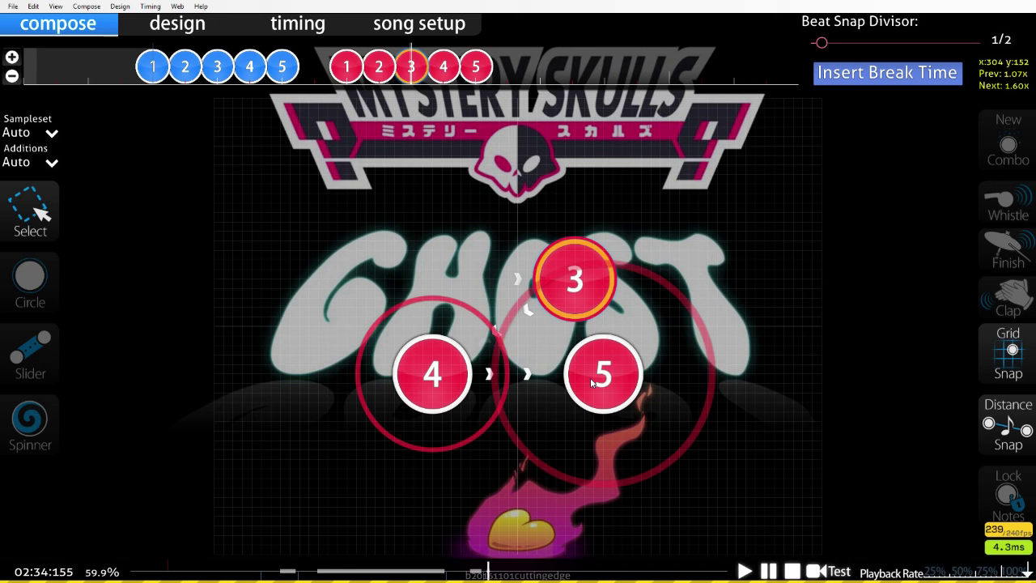
scroll(592, 382, down, 1)
scroll(591, 382, up, 5)
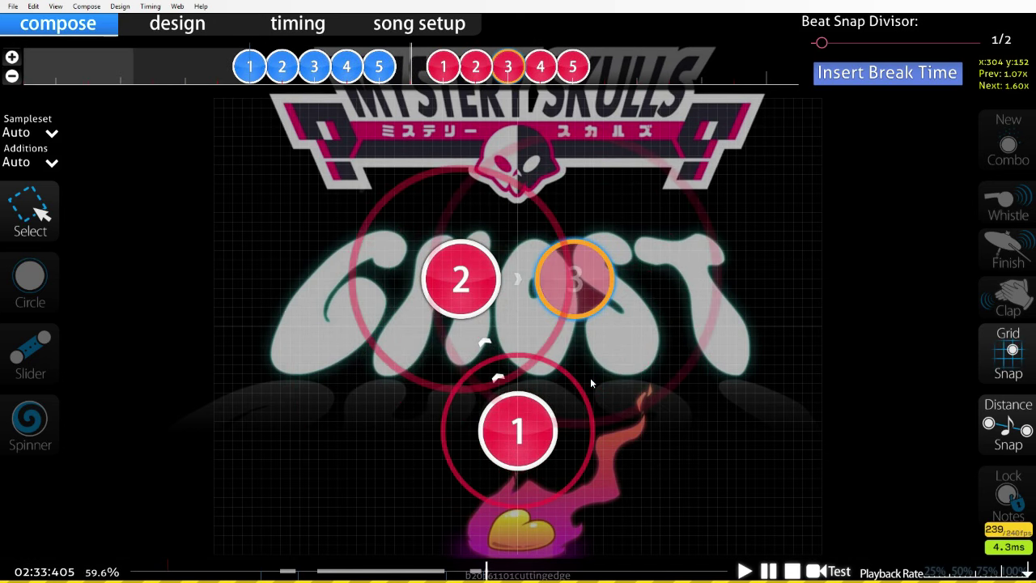
scroll(590, 377, down, 3)
scroll(590, 377, up, 3)
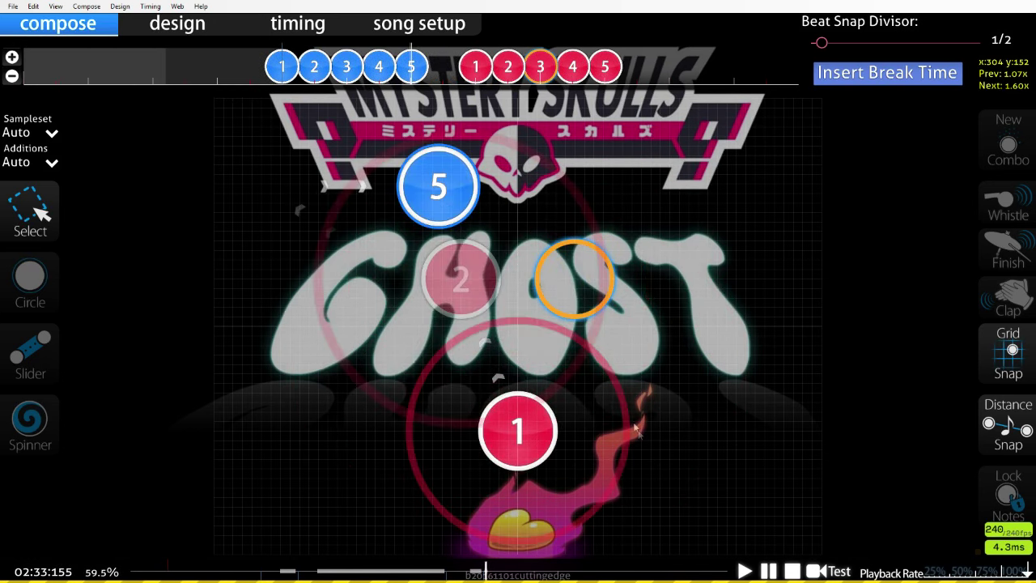
- Play back the red star pattern from before its first circle, and pause the song
scroll(743, 571, up, 1)
click(743, 571)
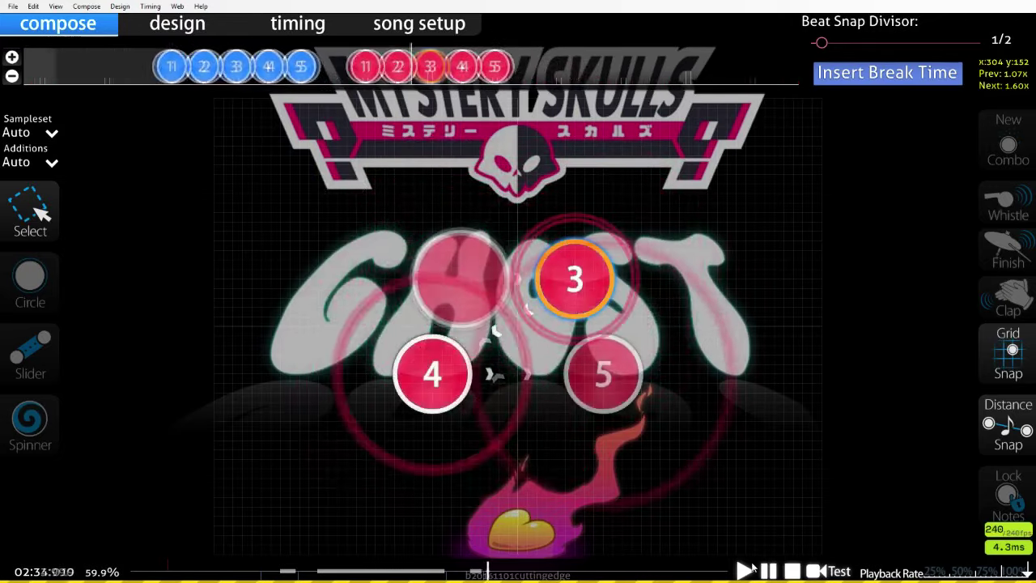
click(768, 570)
scroll(666, 461, up, 4)
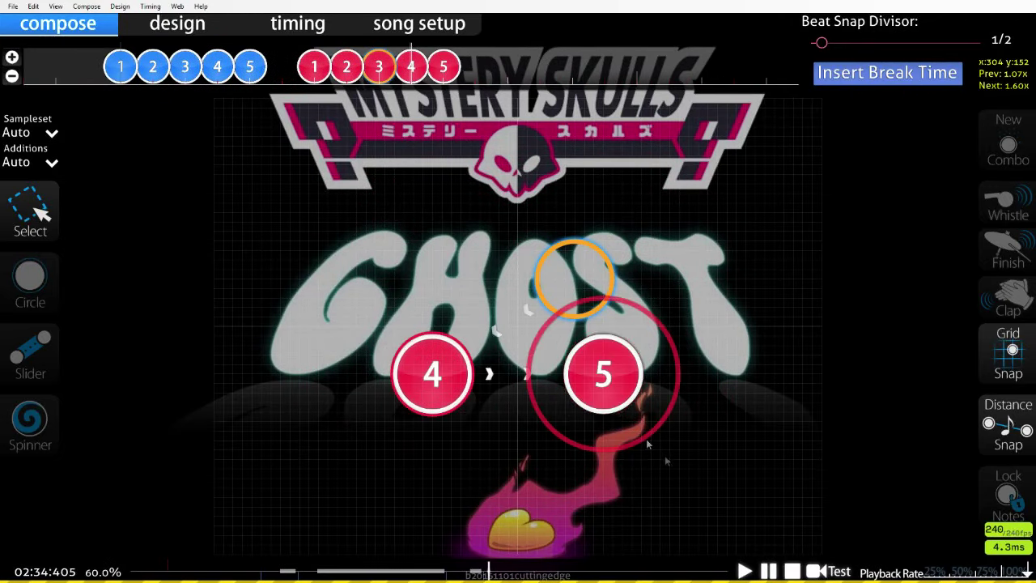
- Move all five red circles together to the playfield's upper-right area, with circle 1 at x 352, y 152
drag(298, 68, 454, 79)
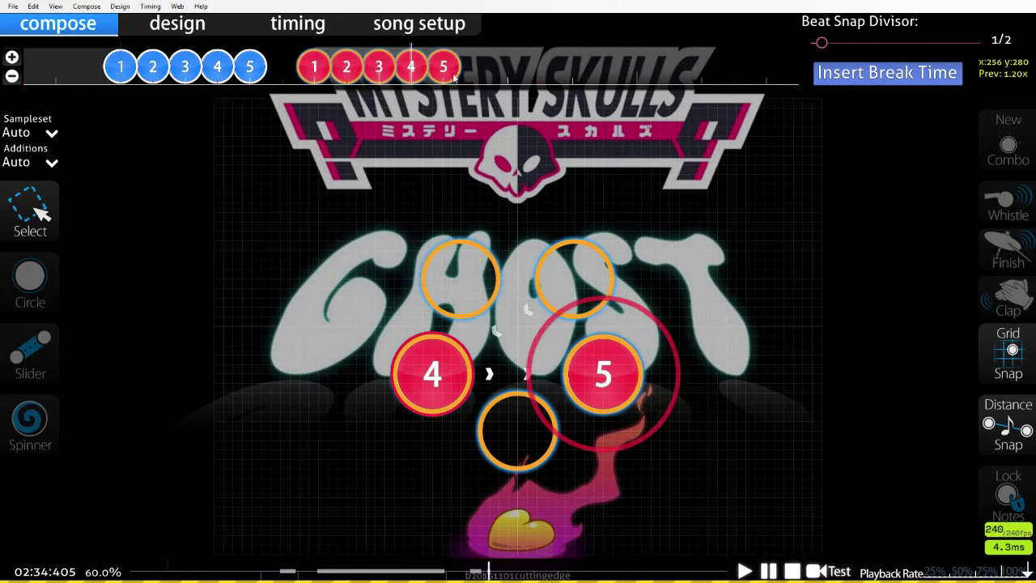
drag(506, 405, 816, 359)
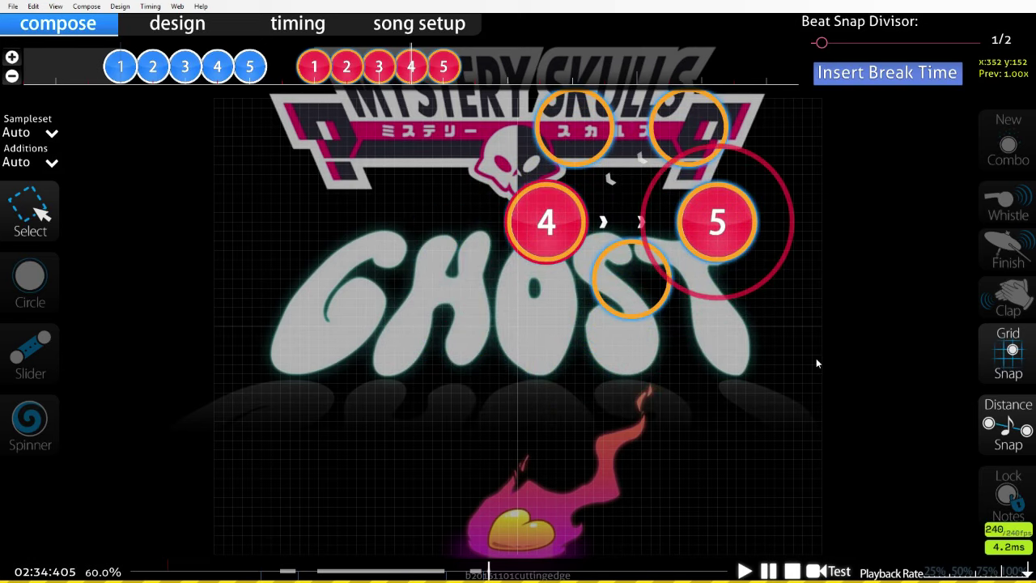
scroll(551, 303, up, 2)
scroll(526, 301, up, 5)
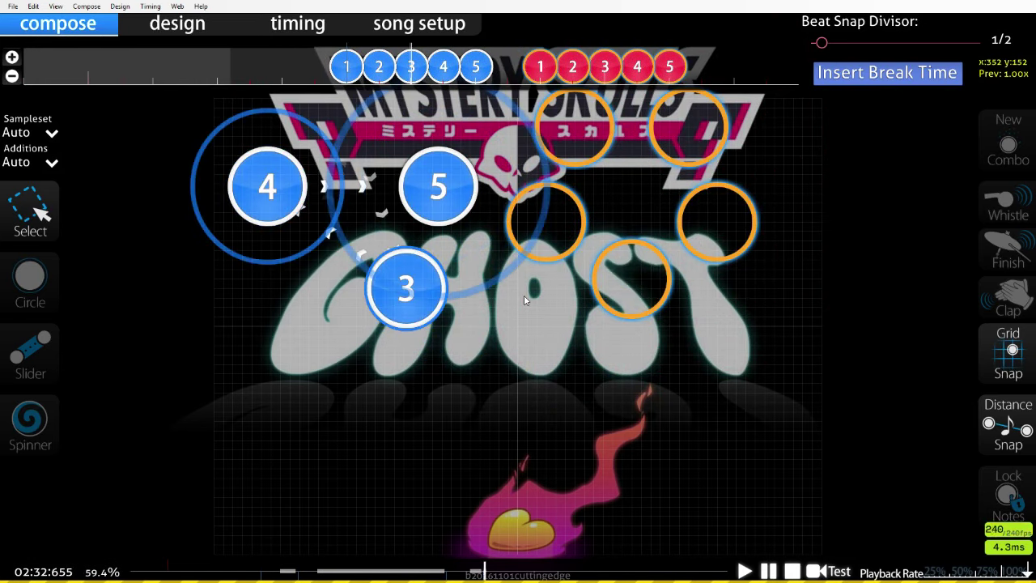